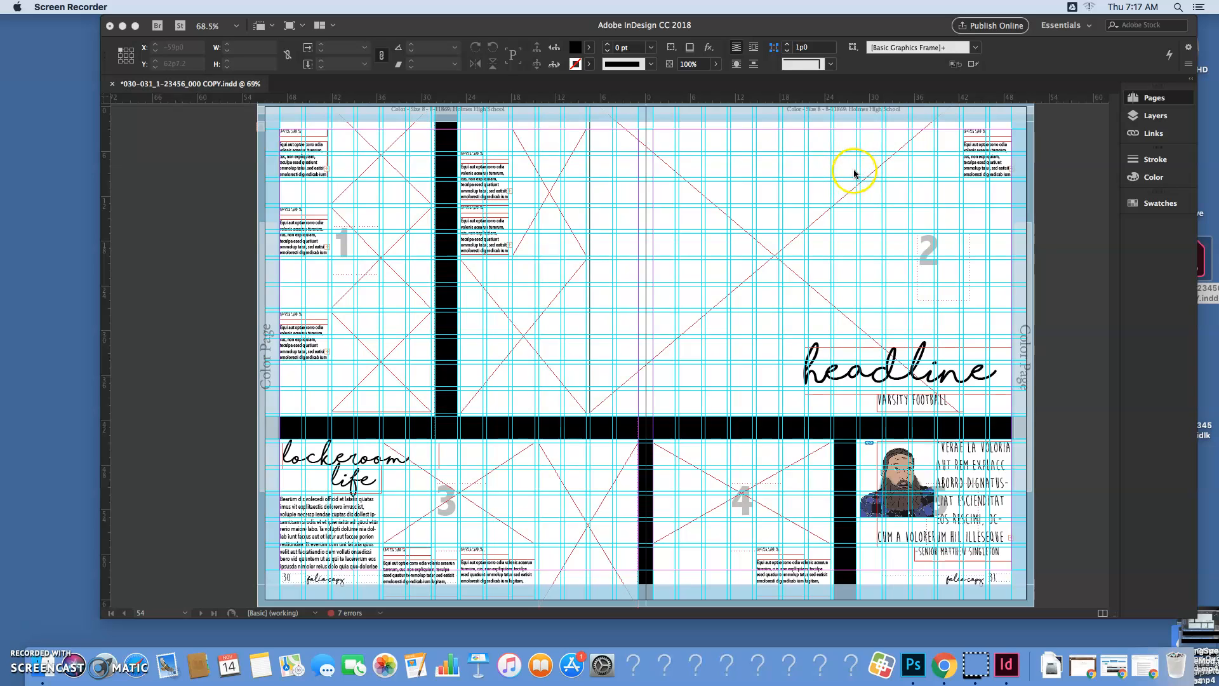
Save the yearbook spread and check the extent of the large empty photo frame crossing the gutter.
click(537, 26)
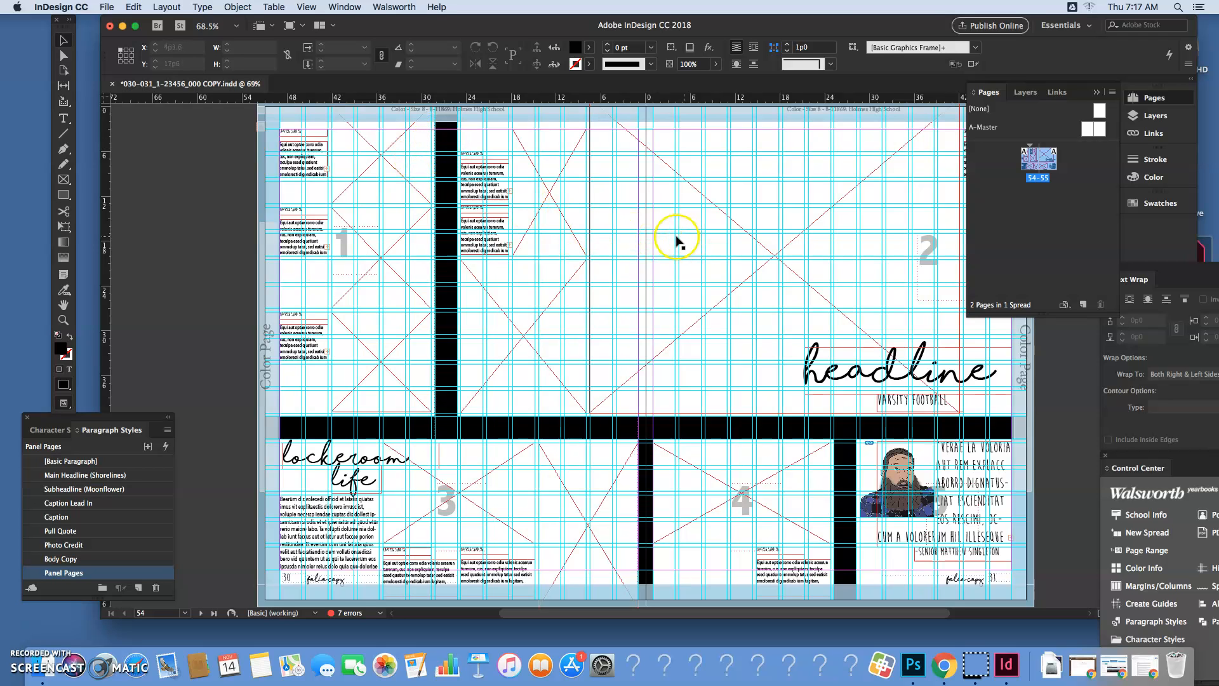
scroll(749, 267, right, 3)
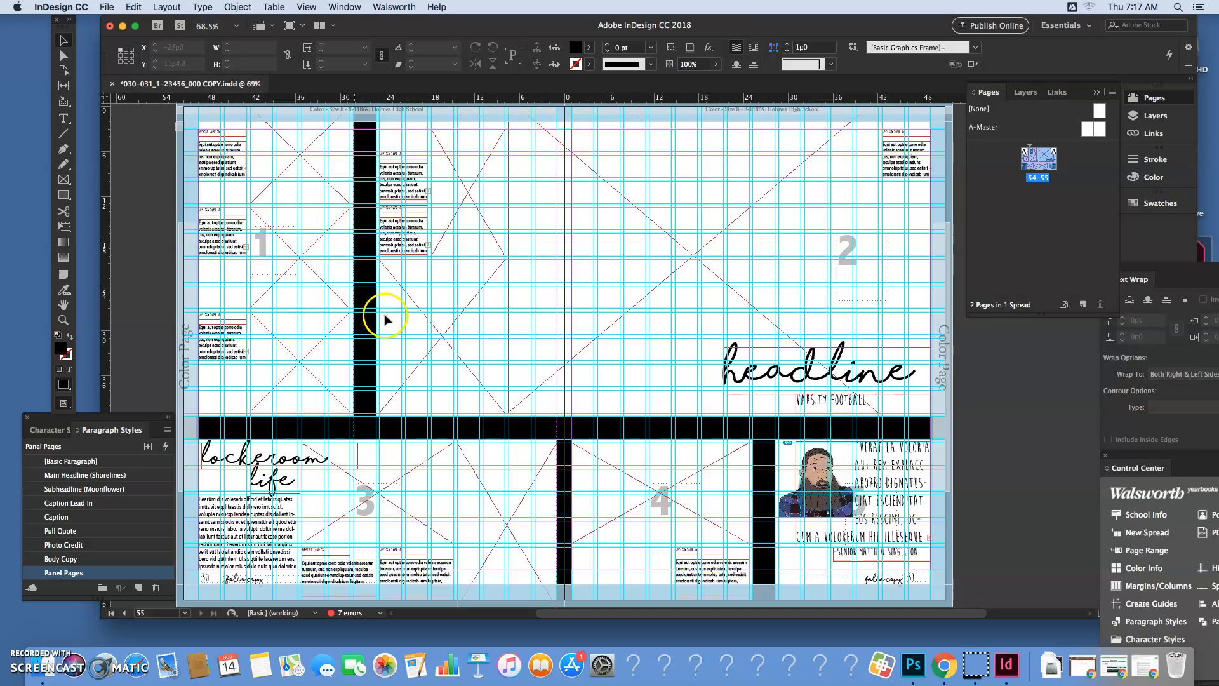
key(super+s)
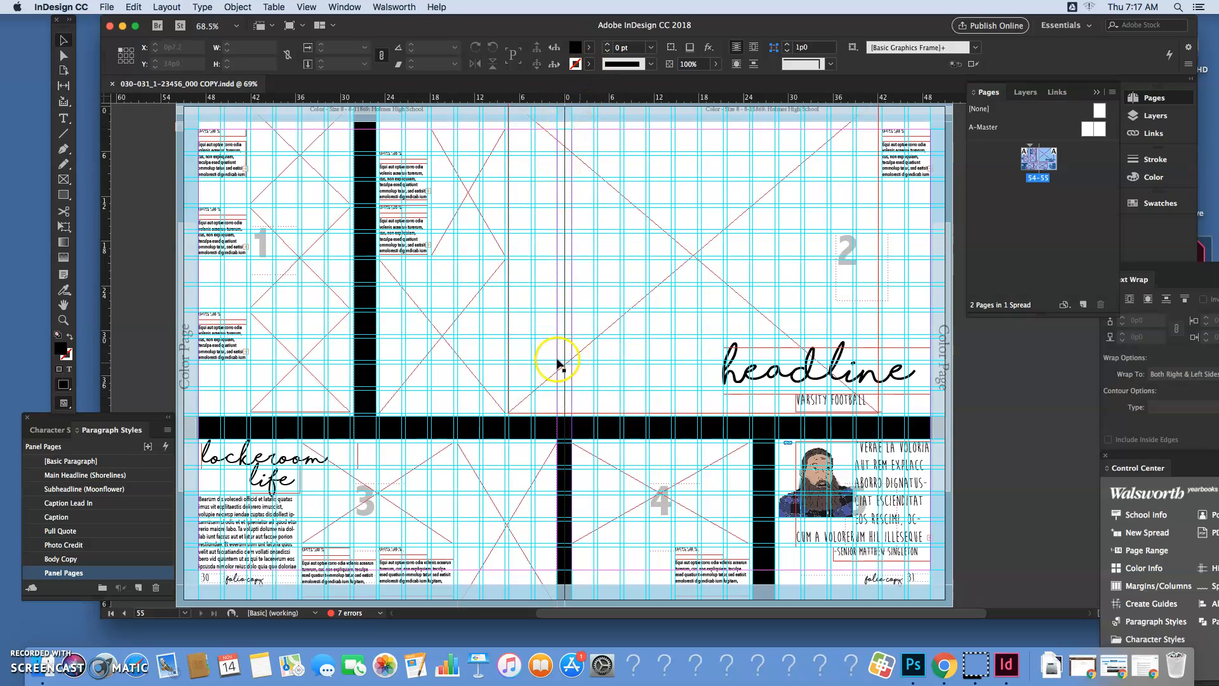
click(730, 236)
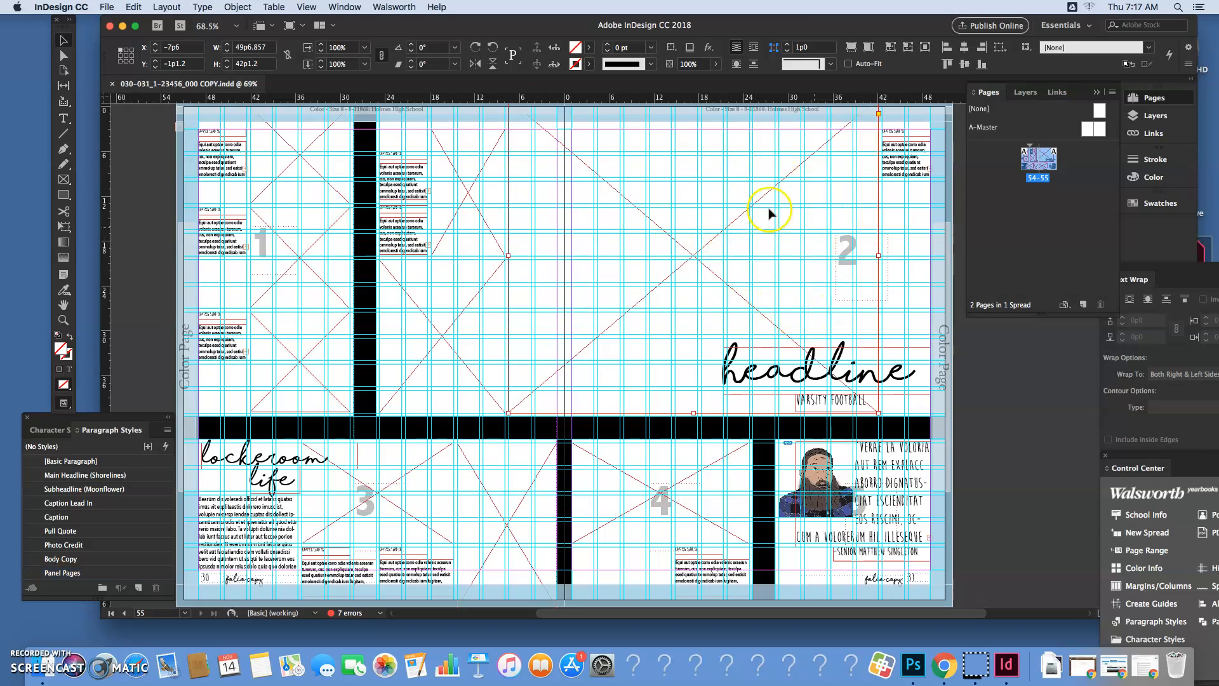
click(916, 264)
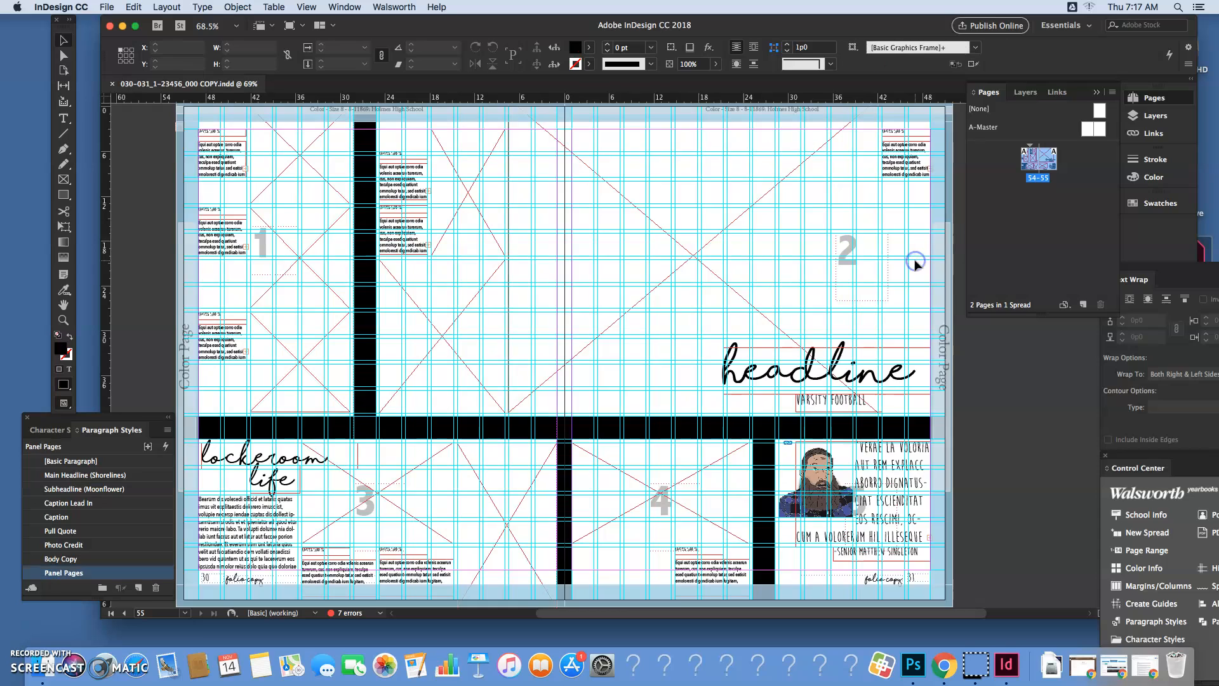
Arrange the InDesign window and the 030-031 photo folder window side by side, and select the folder's first photo.
drag(873, 28, 729, 19)
drag(1021, 177, 1089, 91)
click(724, 25)
click(1023, 102)
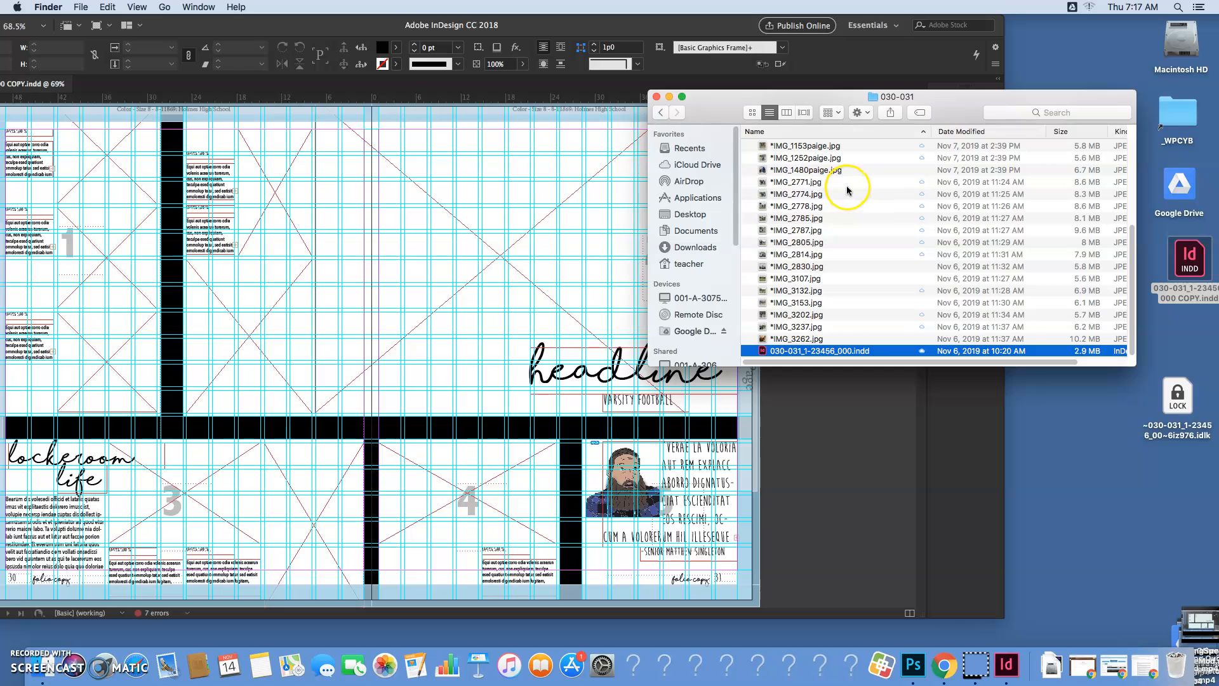
click(821, 146)
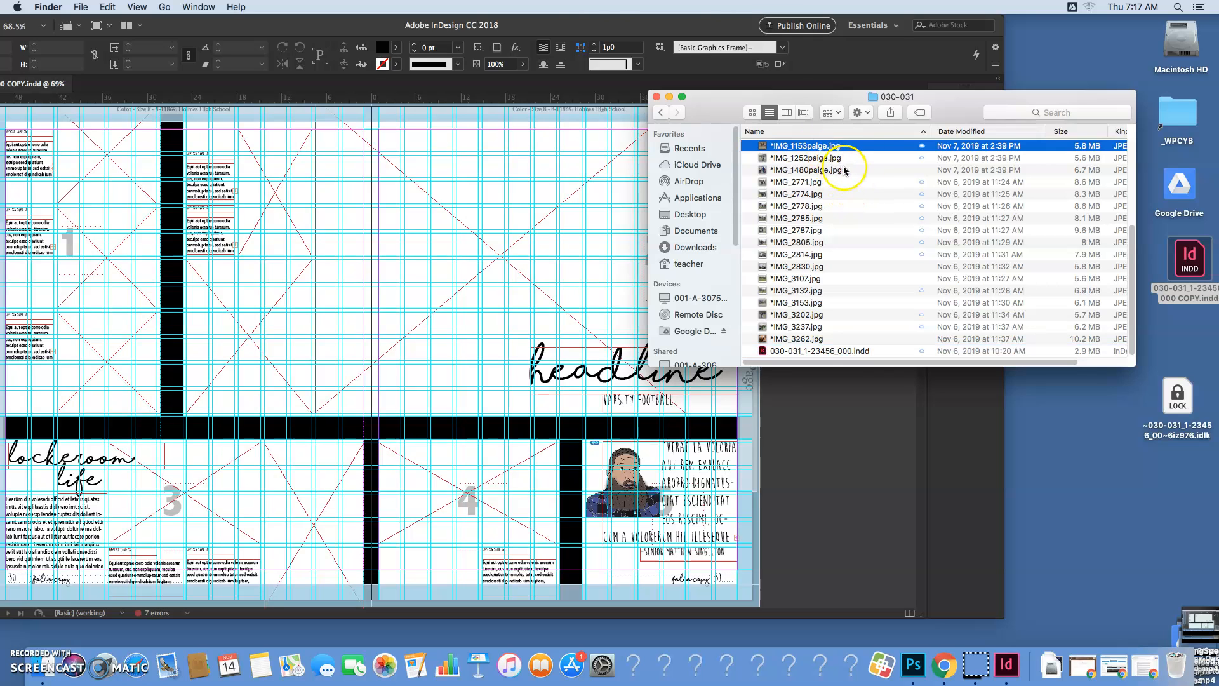
click(680, 33)
drag(632, 31, 694, 33)
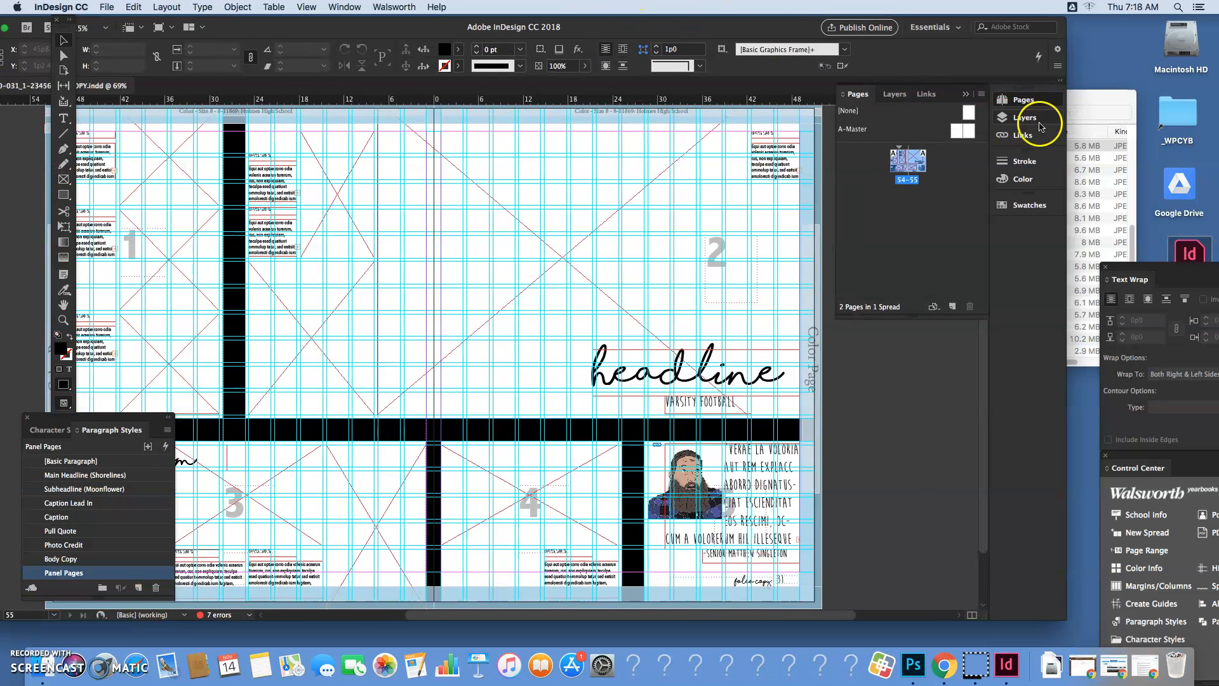
click(1083, 102)
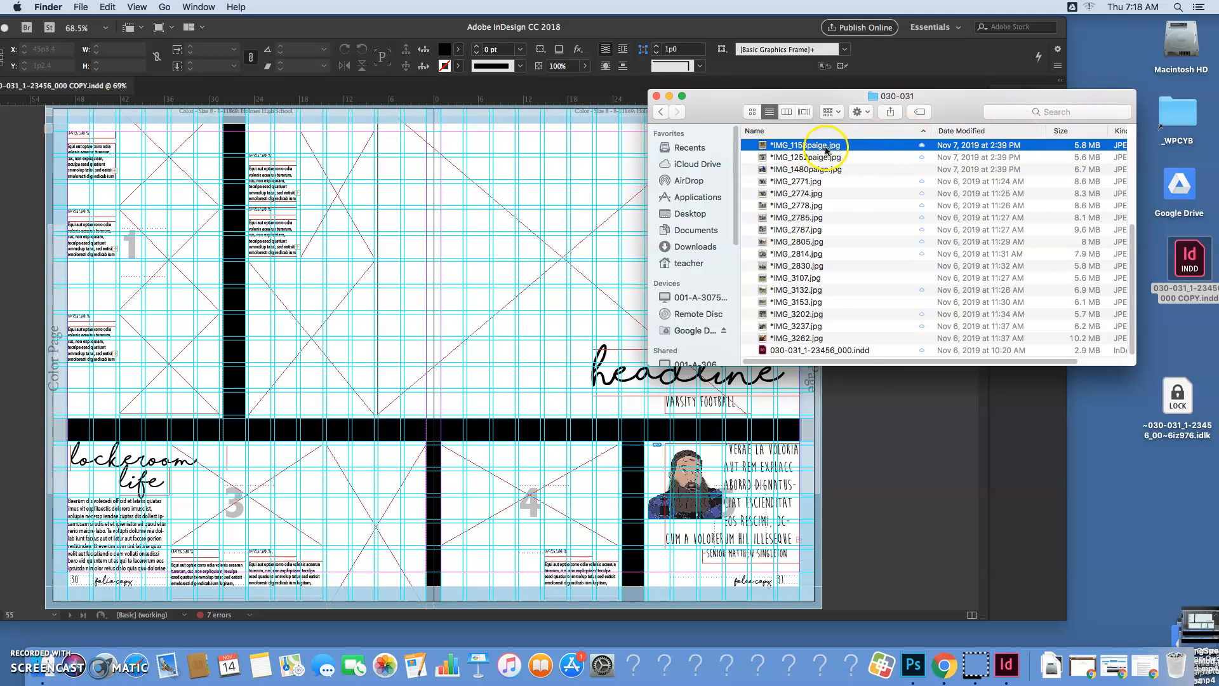
Preview the golf photos in the 030-031 folder one after another to choose a dominant photo for the spread.
key(space)
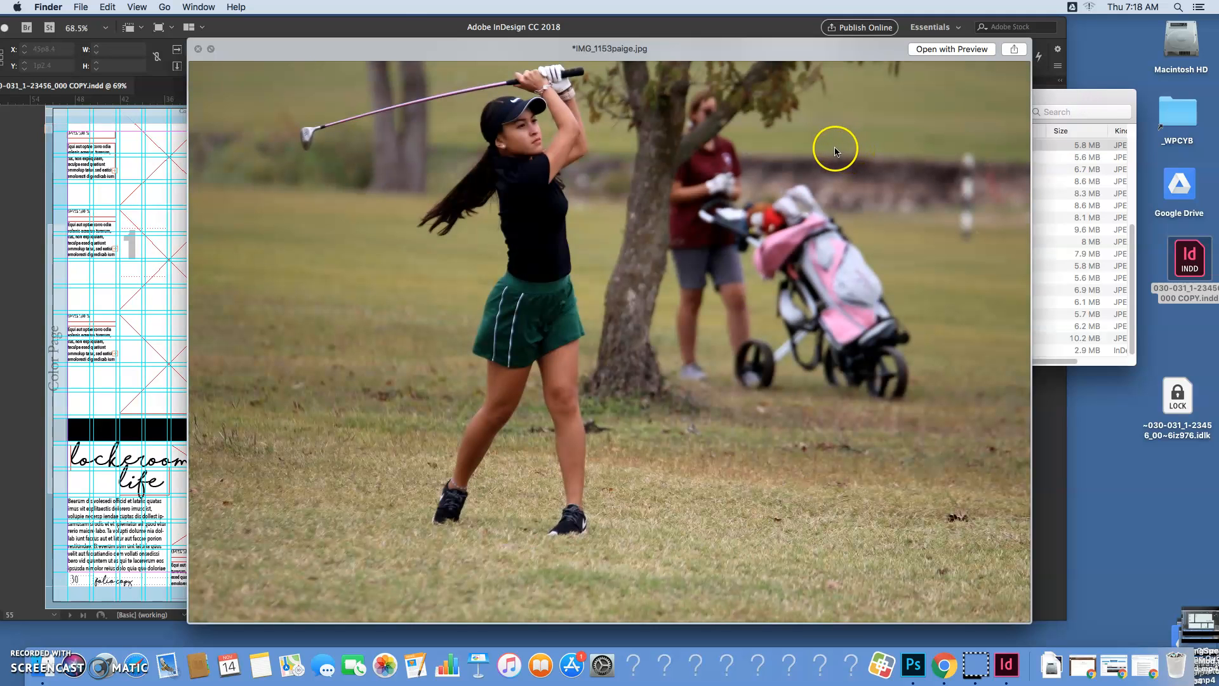
key(Down)
key(Down)
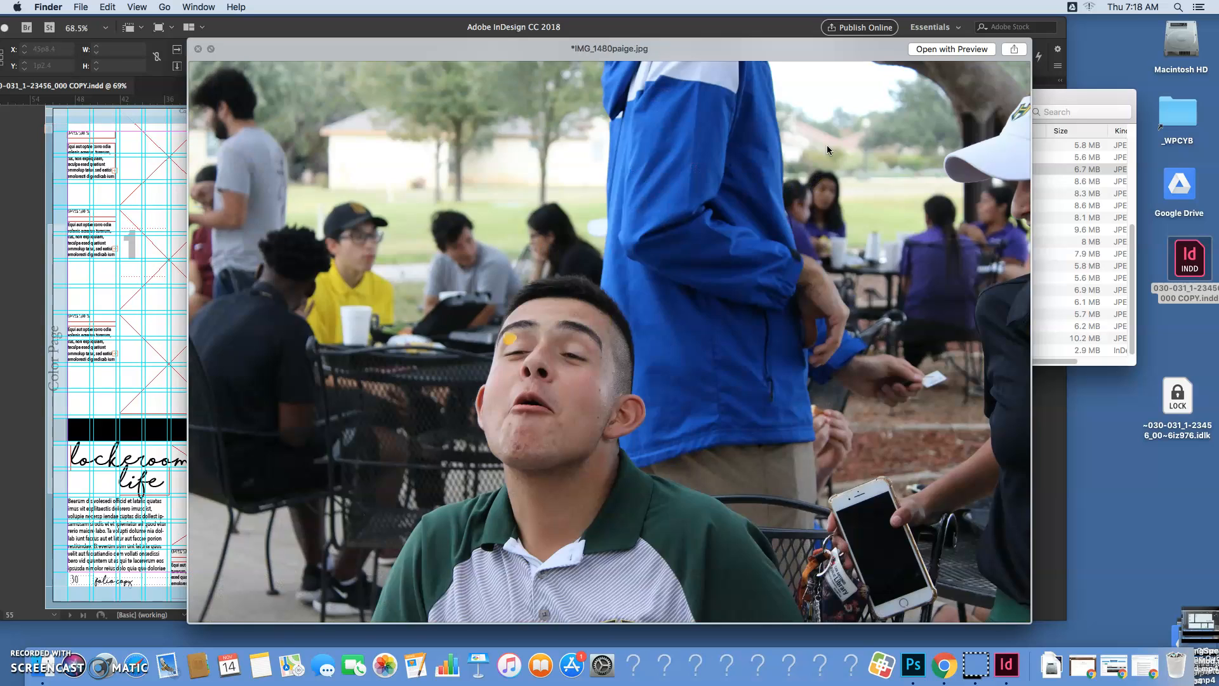
key(Down)
key(Down)
key(Down)
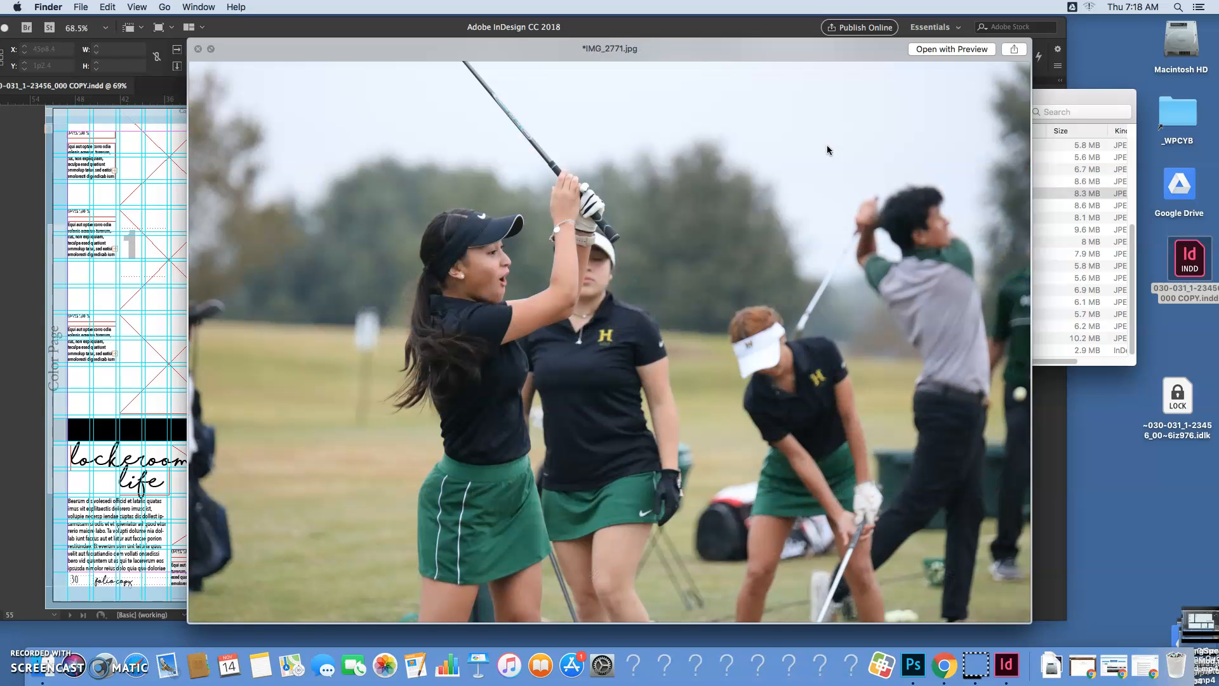
key(Down)
key(Down)
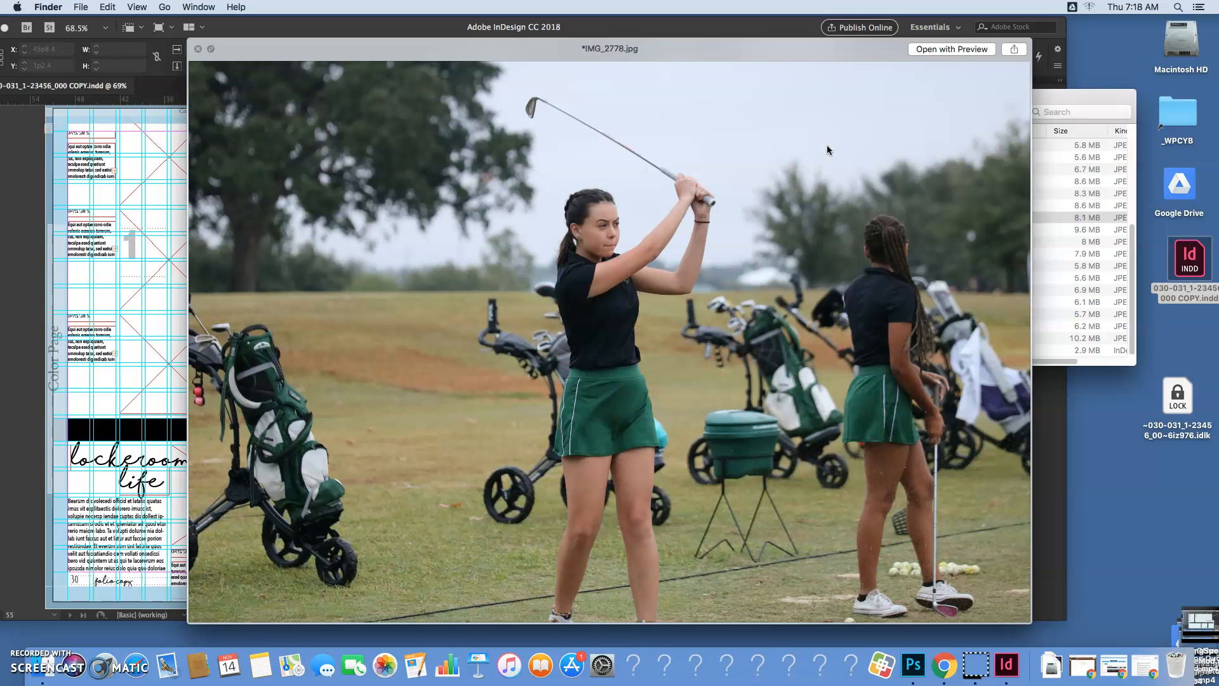
key(Down)
key(Down)
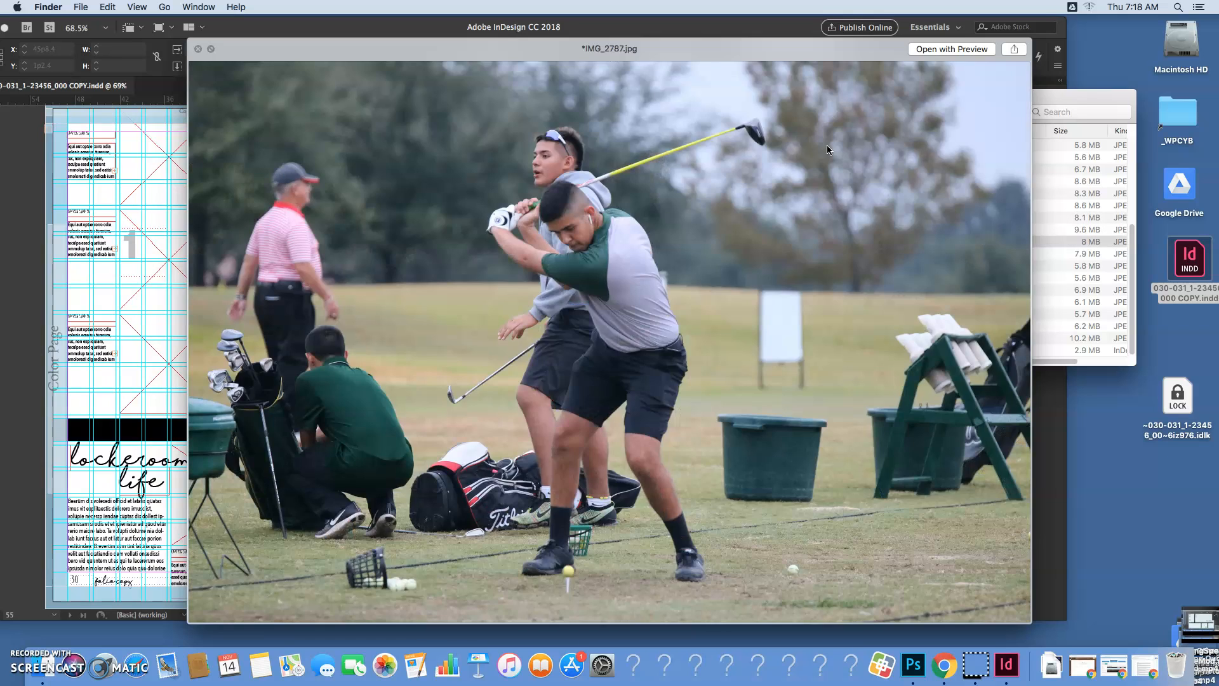
key(Down)
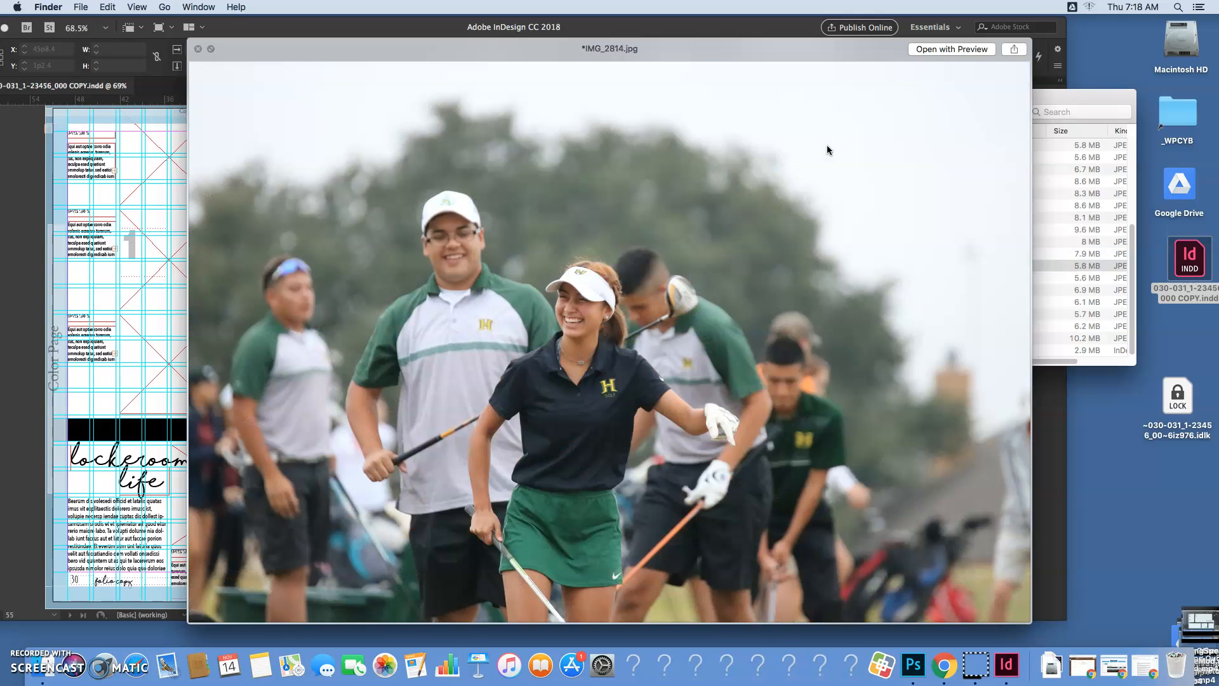
key(Down)
key(Down)
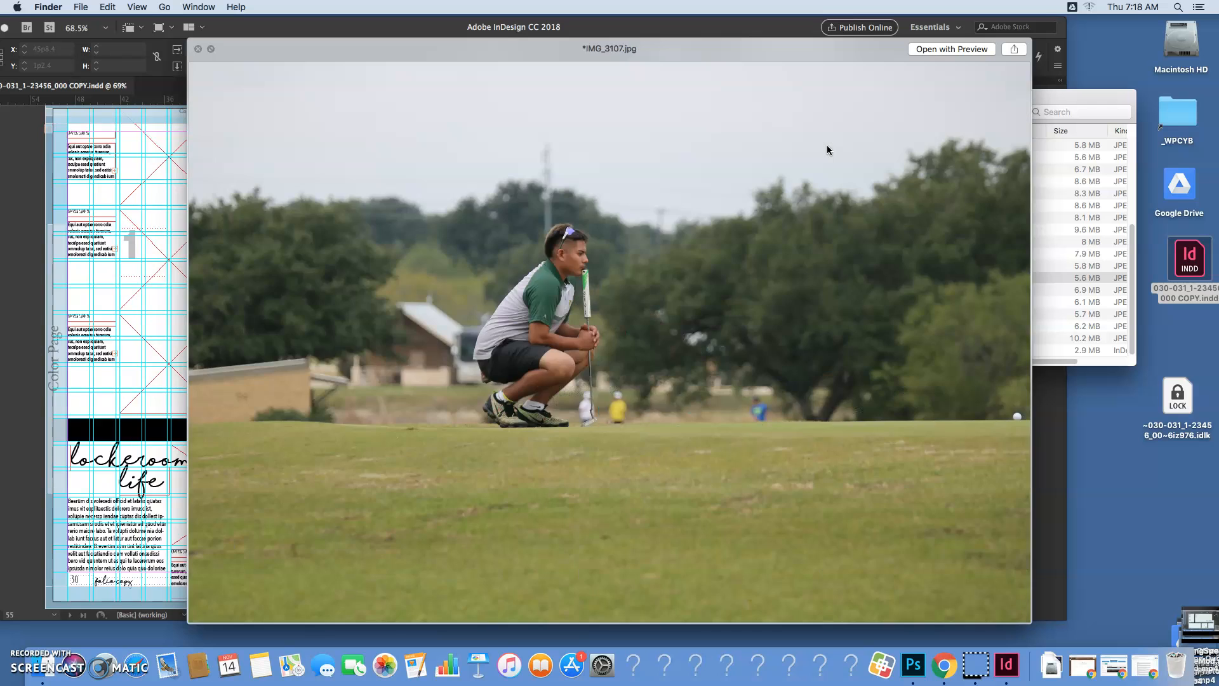
key(Down)
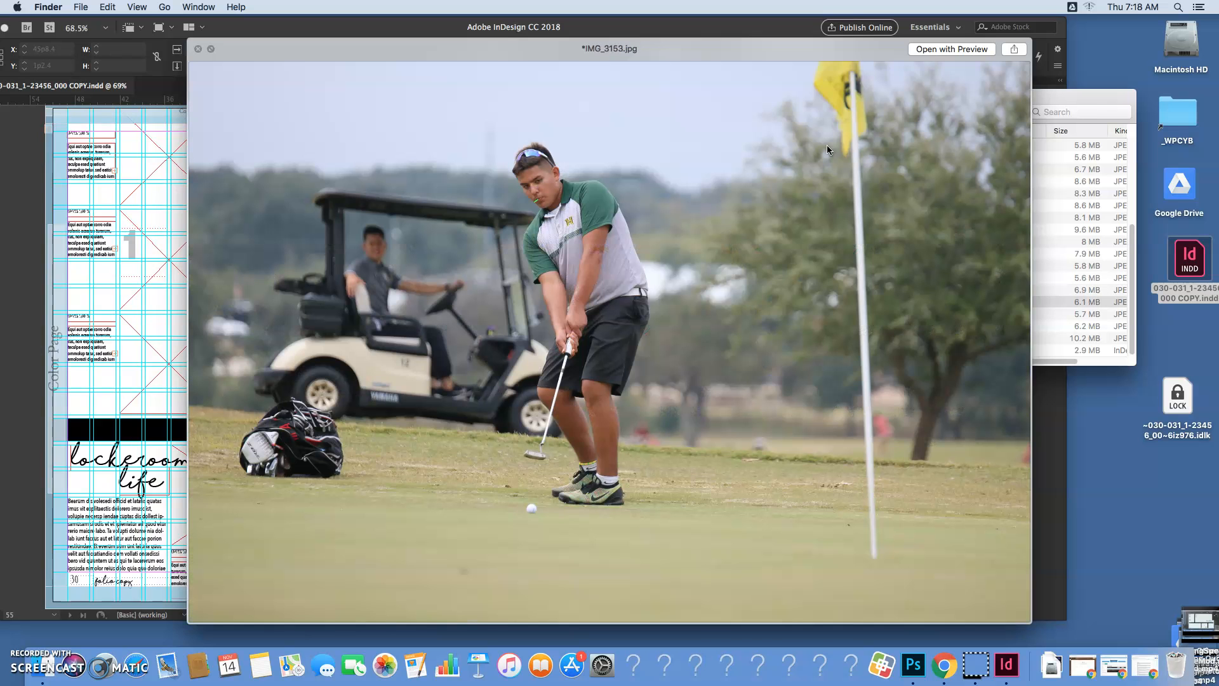
key(Down)
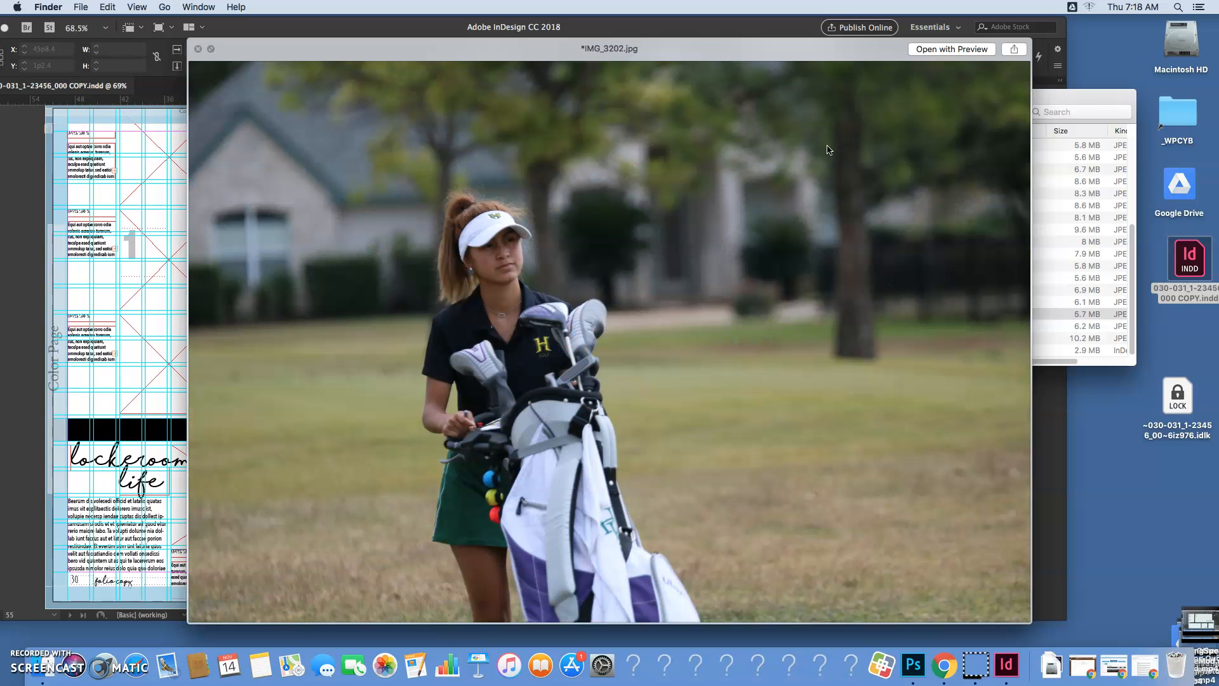
key(Down)
key(Down)
key(Down)
key(Up)
key(Up)
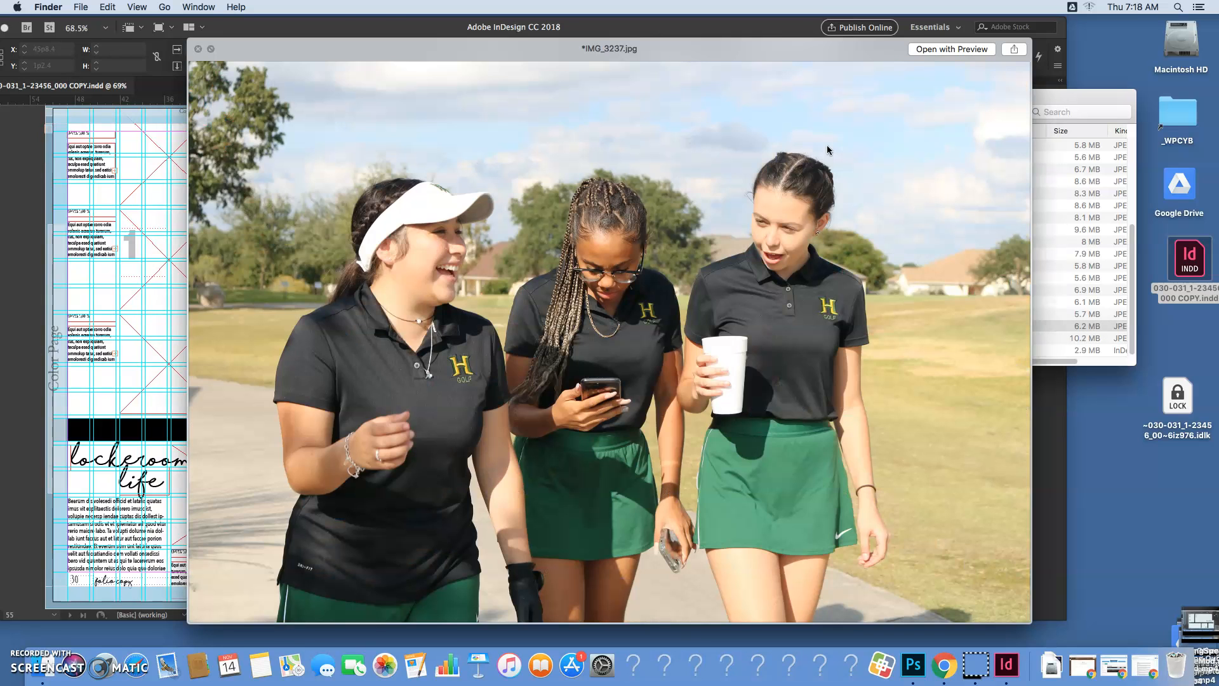
Place *IMG_3153.jpg from the 030-031 folder into the large photo frame crossing the gutter.
key(Up)
key(Up)
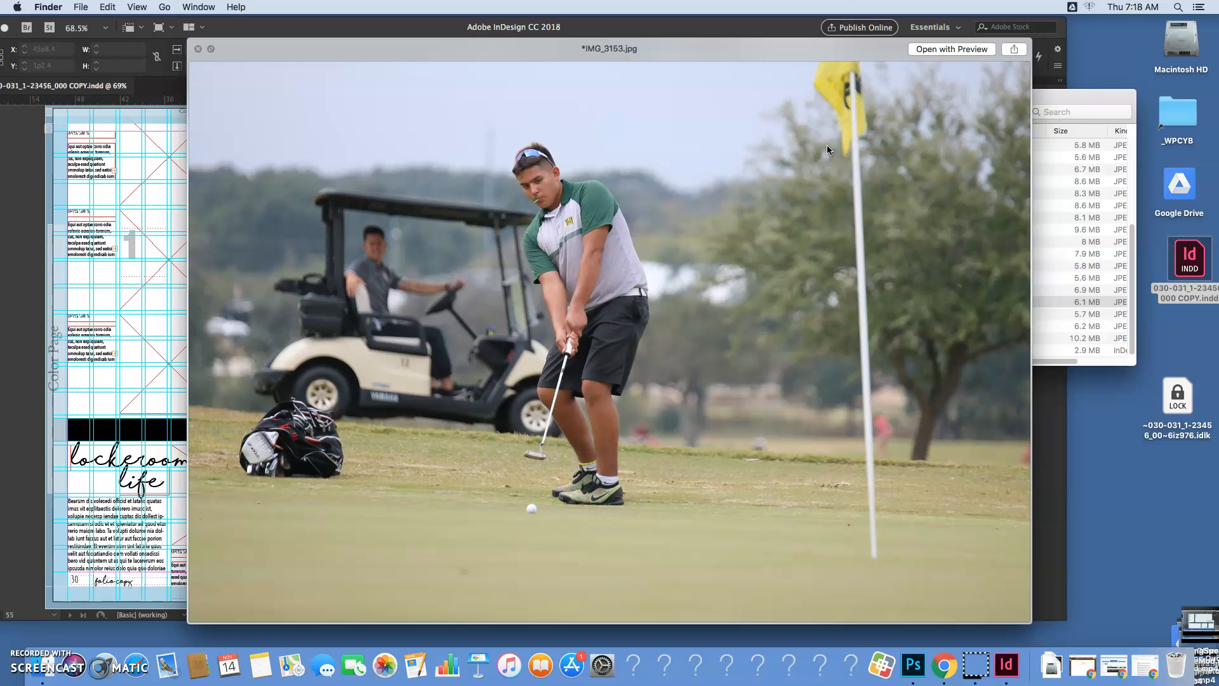
key(space)
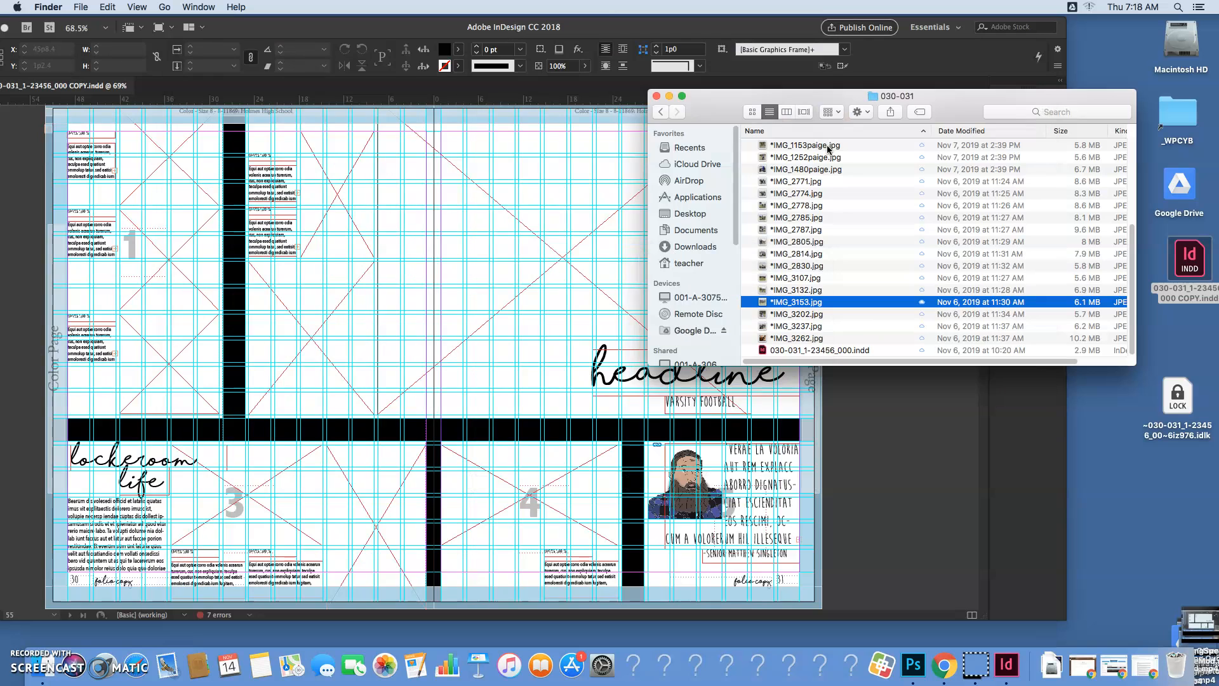
drag(721, 100, 920, 89)
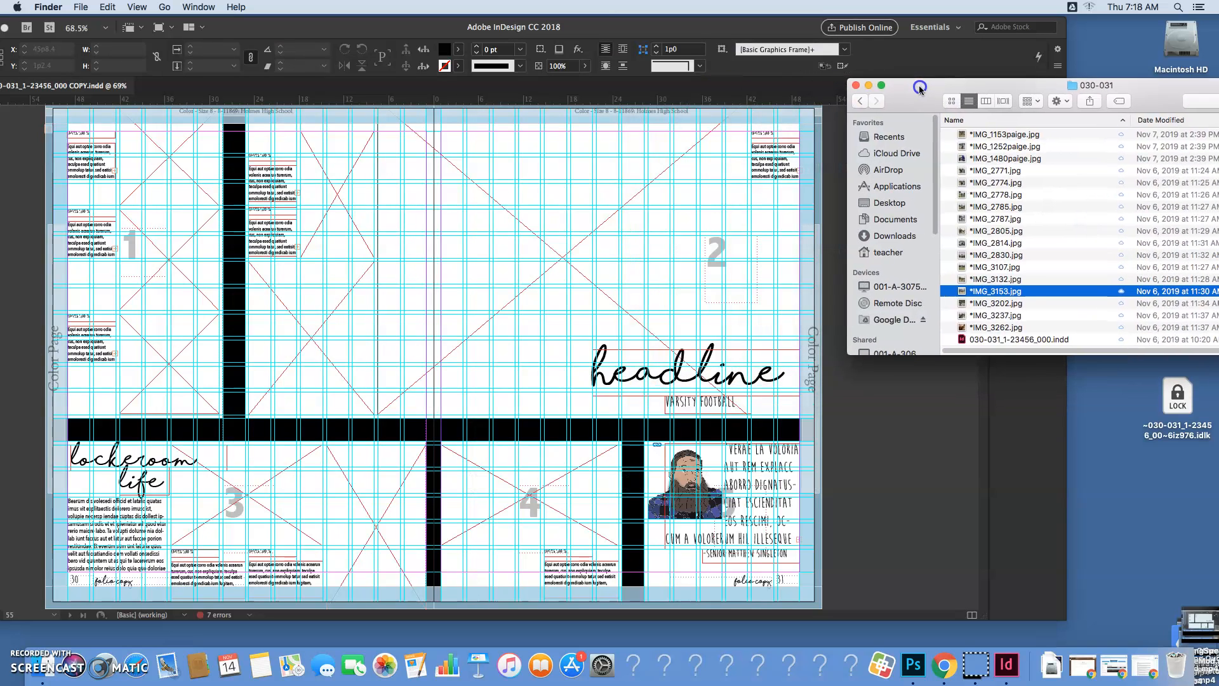
drag(1005, 292, 868, 371)
drag(535, 268, 563, 255)
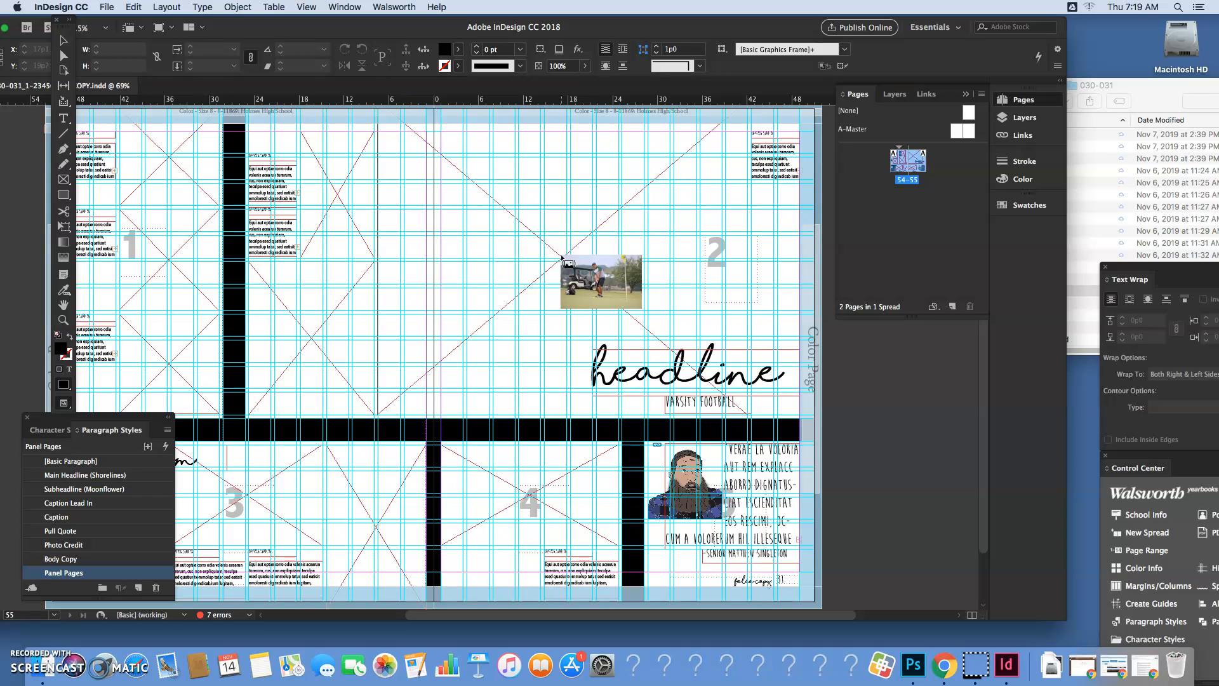
drag(561, 255, 562, 255)
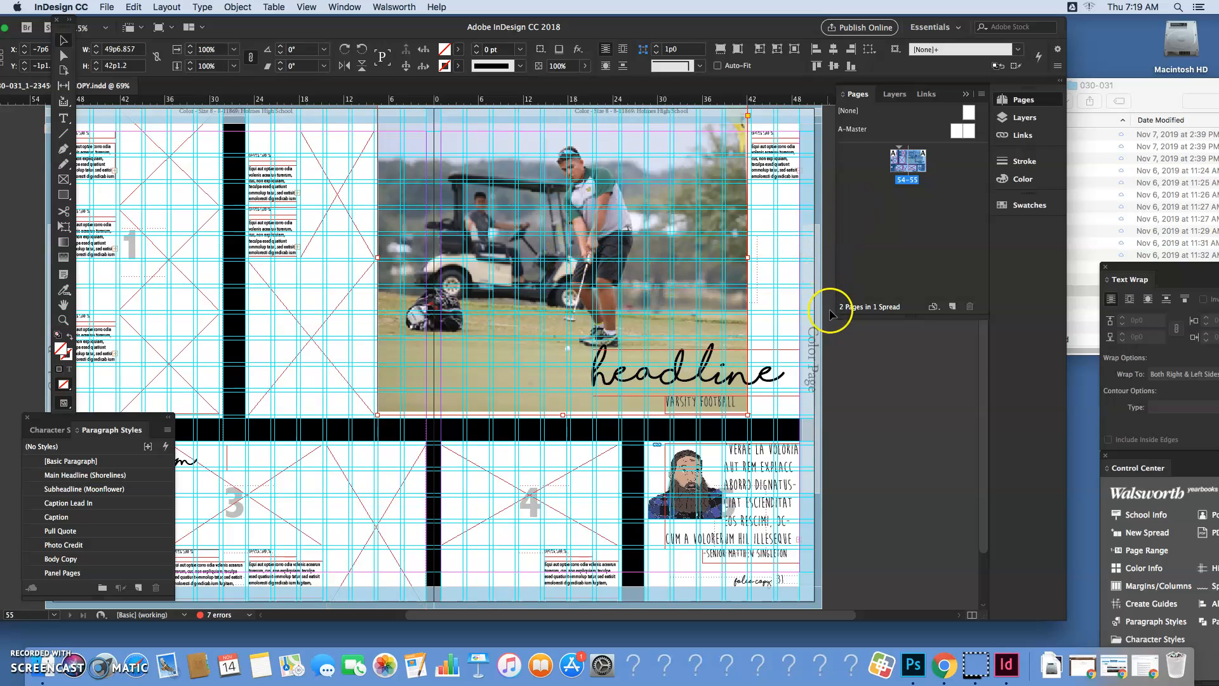
Shift the placed photo about 5p4 to the left inside its frame, bringing the golf flag into the crop.
scroll(967, 383, up, 2)
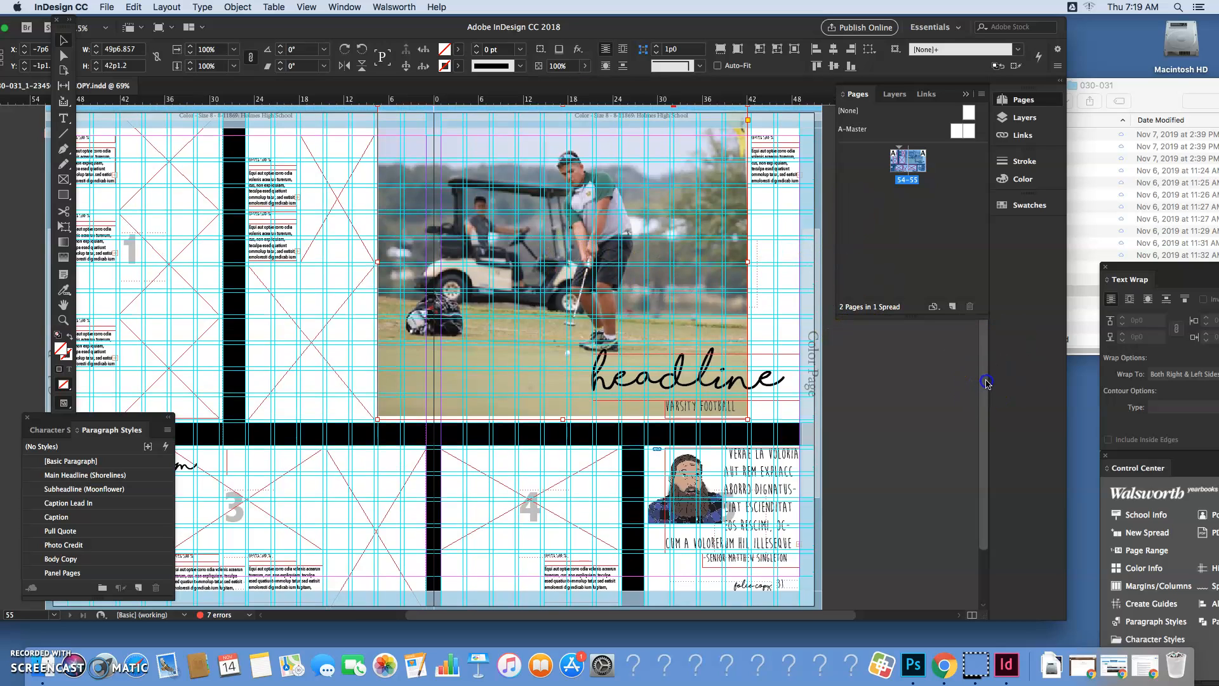
click(568, 272)
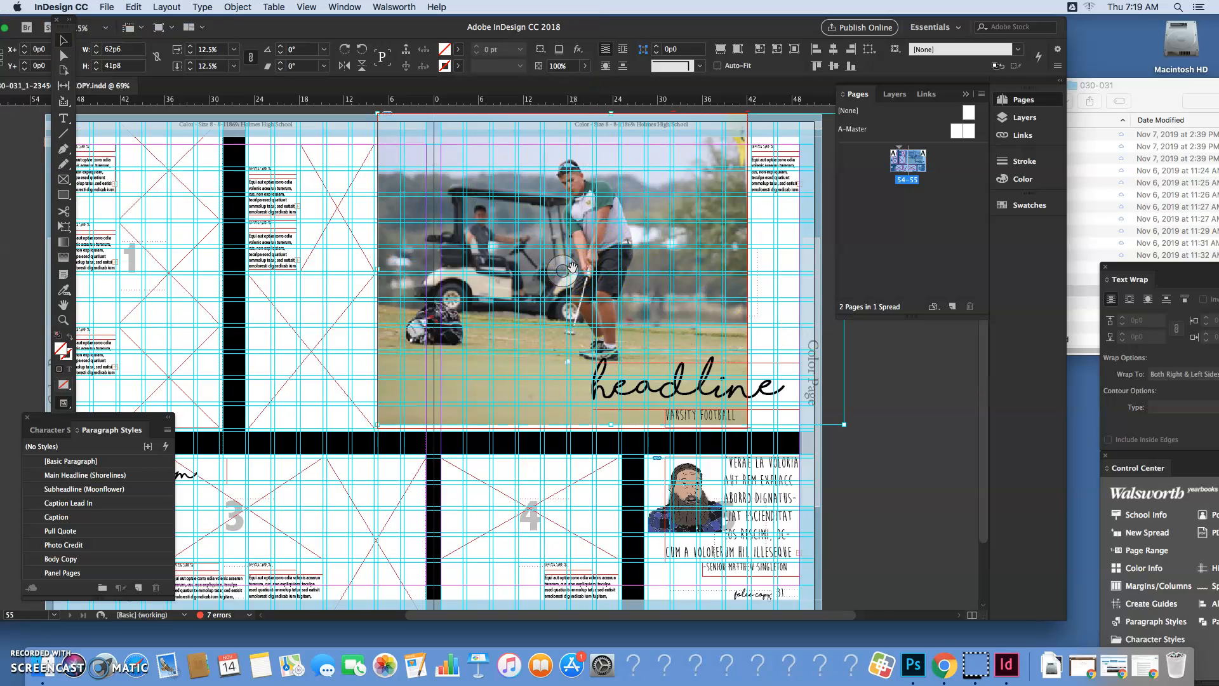
scroll(571, 267, right, 3)
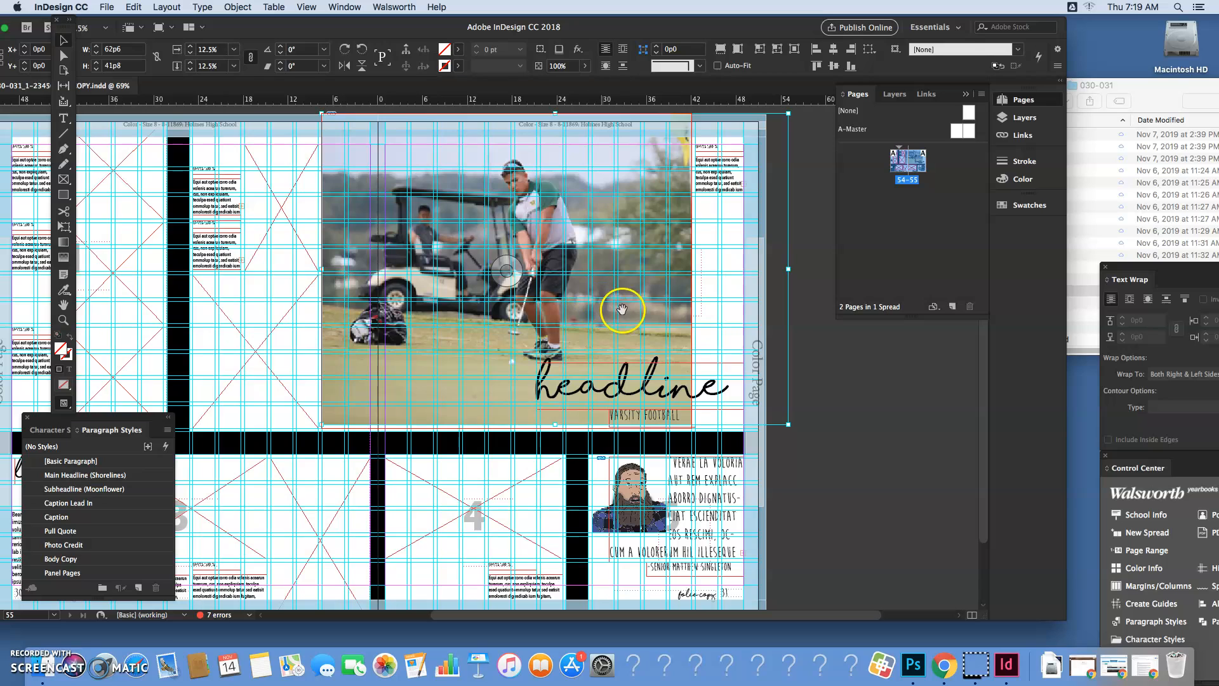
drag(614, 309, 584, 313)
click(585, 315)
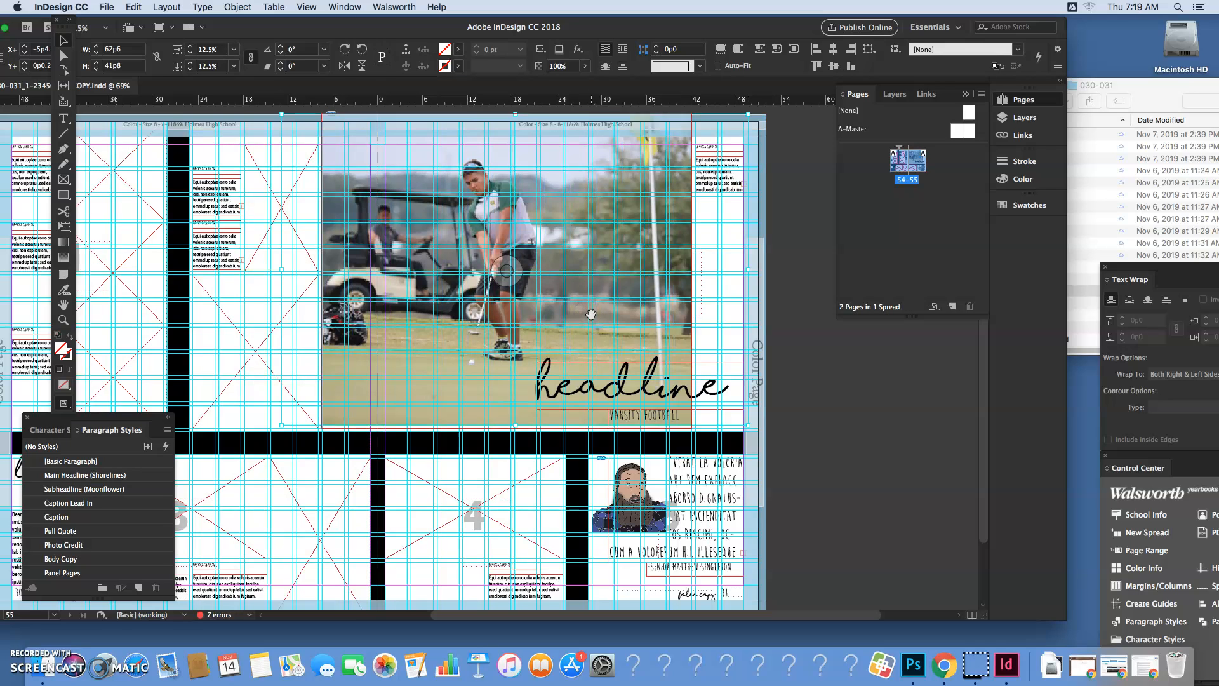
drag(750, 426, 654, 459)
key(super+z)
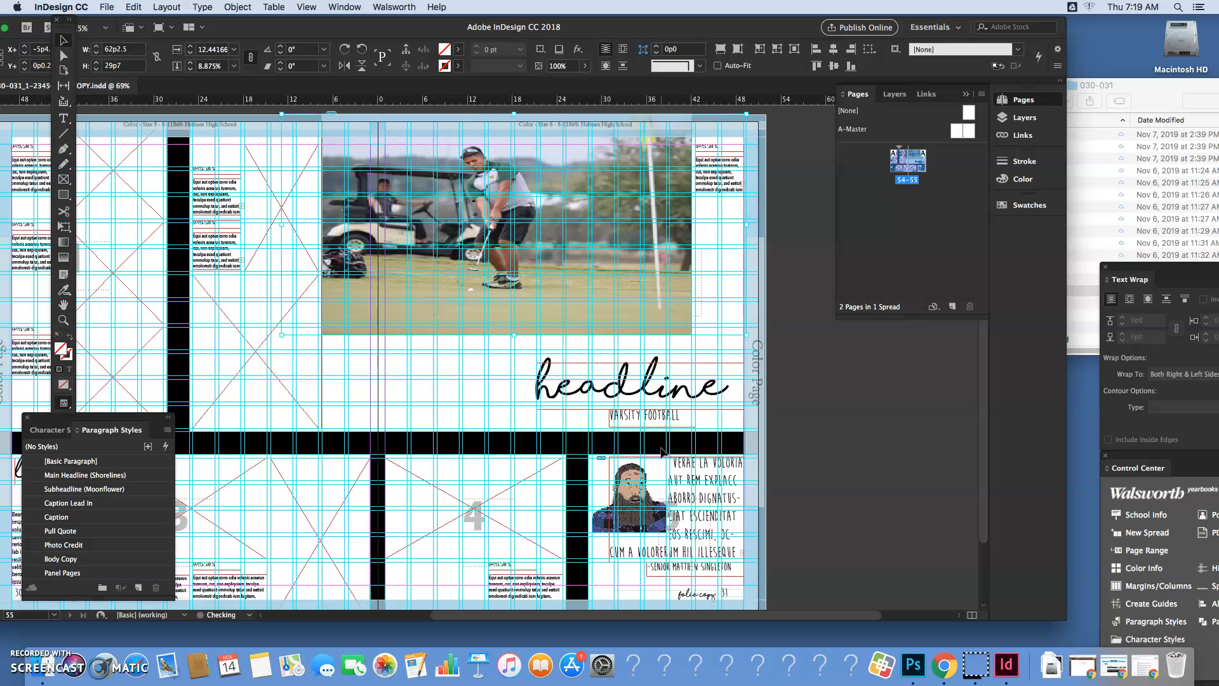
key(super+z)
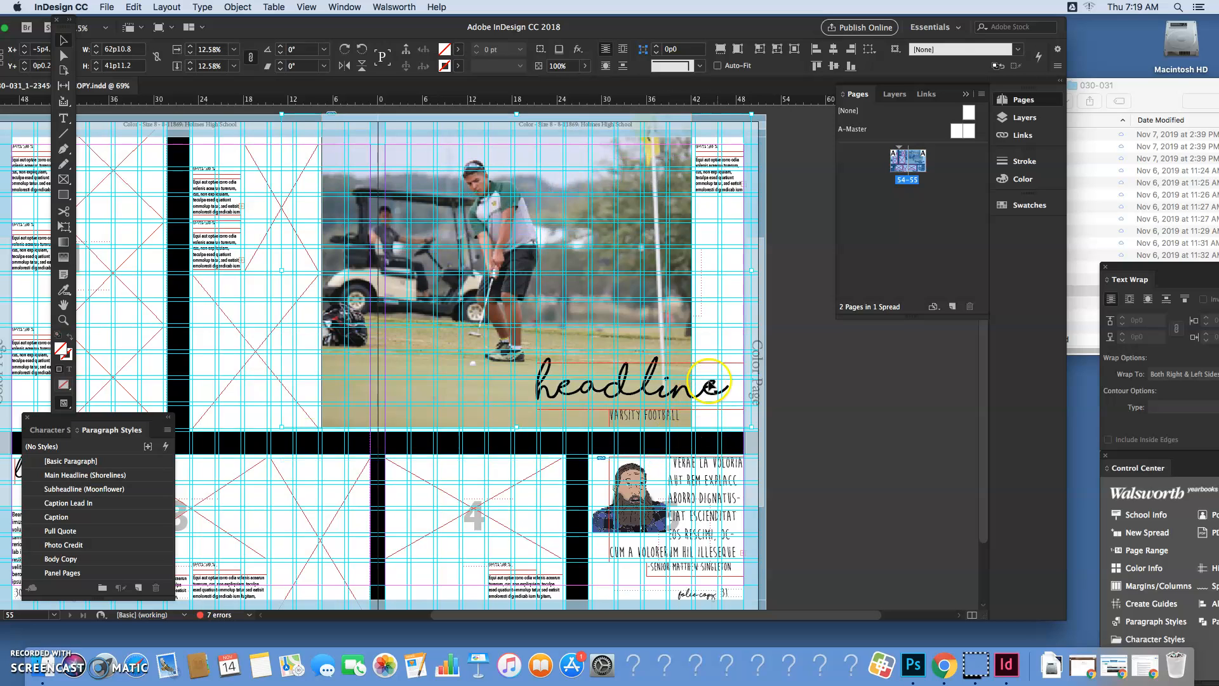
Enlarge the photo proportionally to about 13.1% and reposition it inside the frame so that it covers the frame completely.
drag(754, 428, 771, 441)
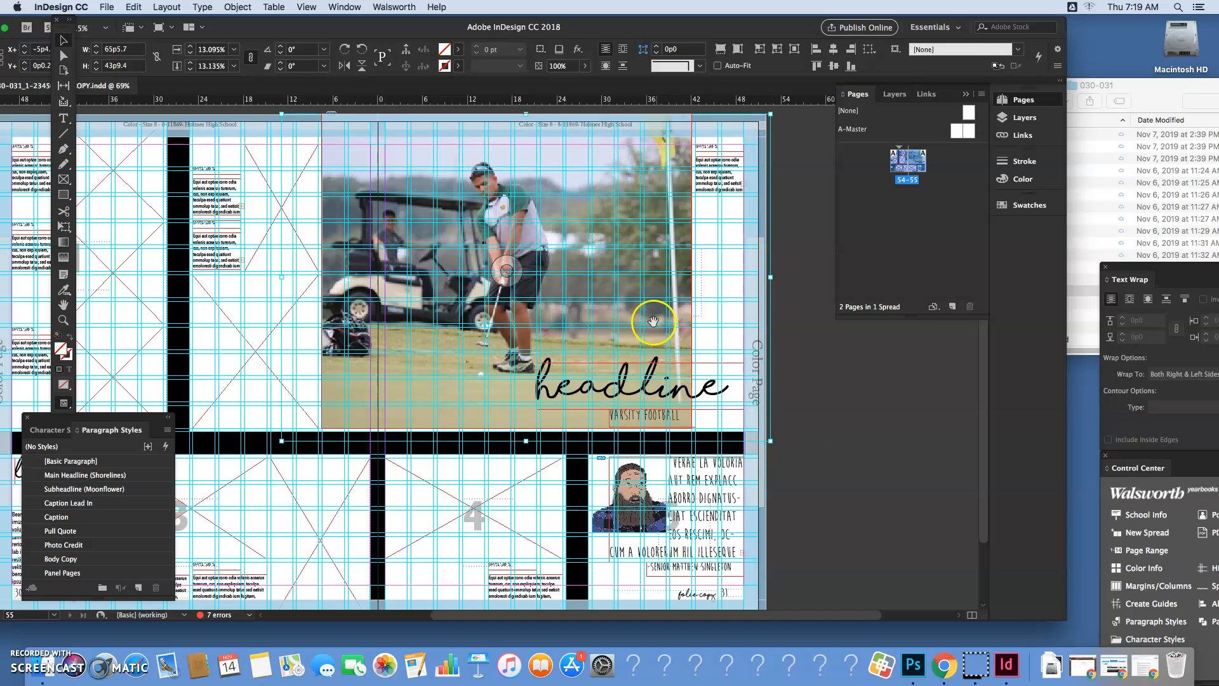
drag(652, 301, 656, 315)
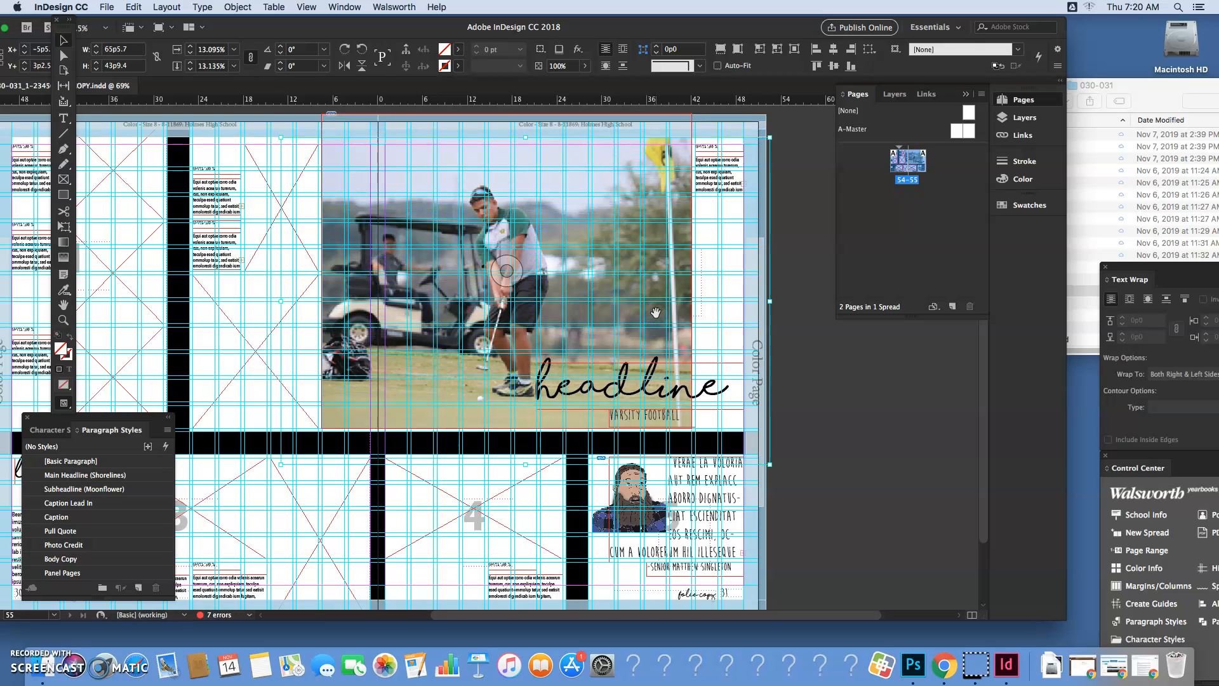
click(759, 362)
drag(536, 165, 544, 149)
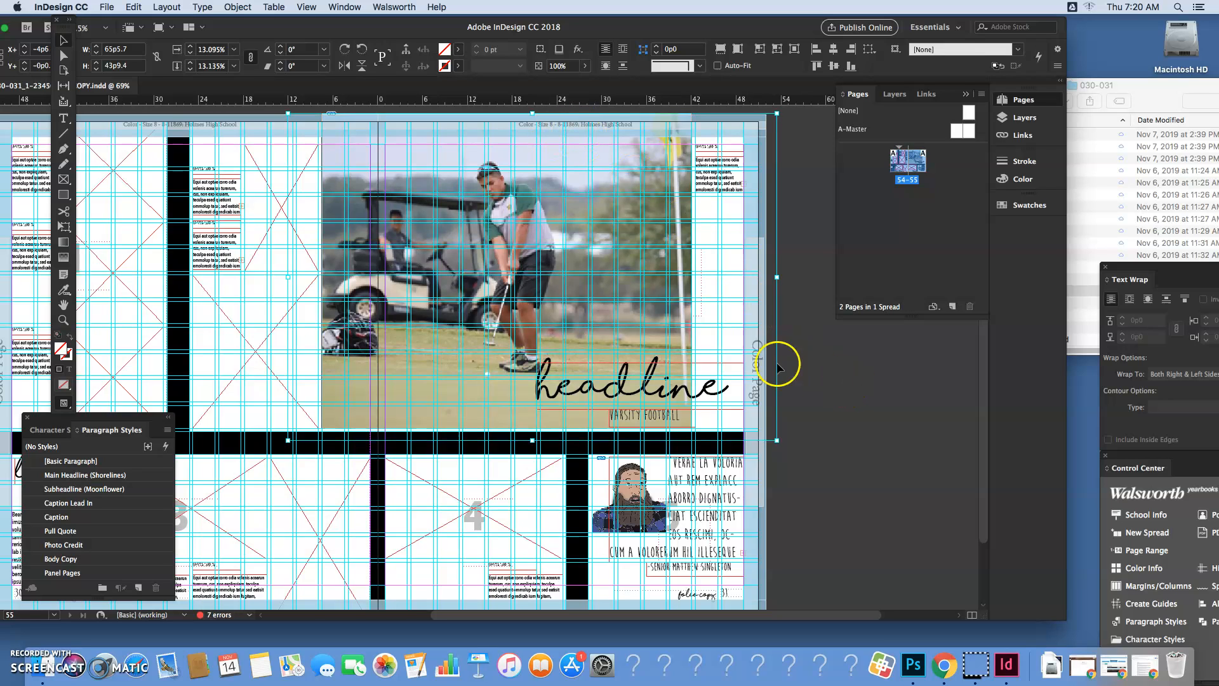
click(883, 419)
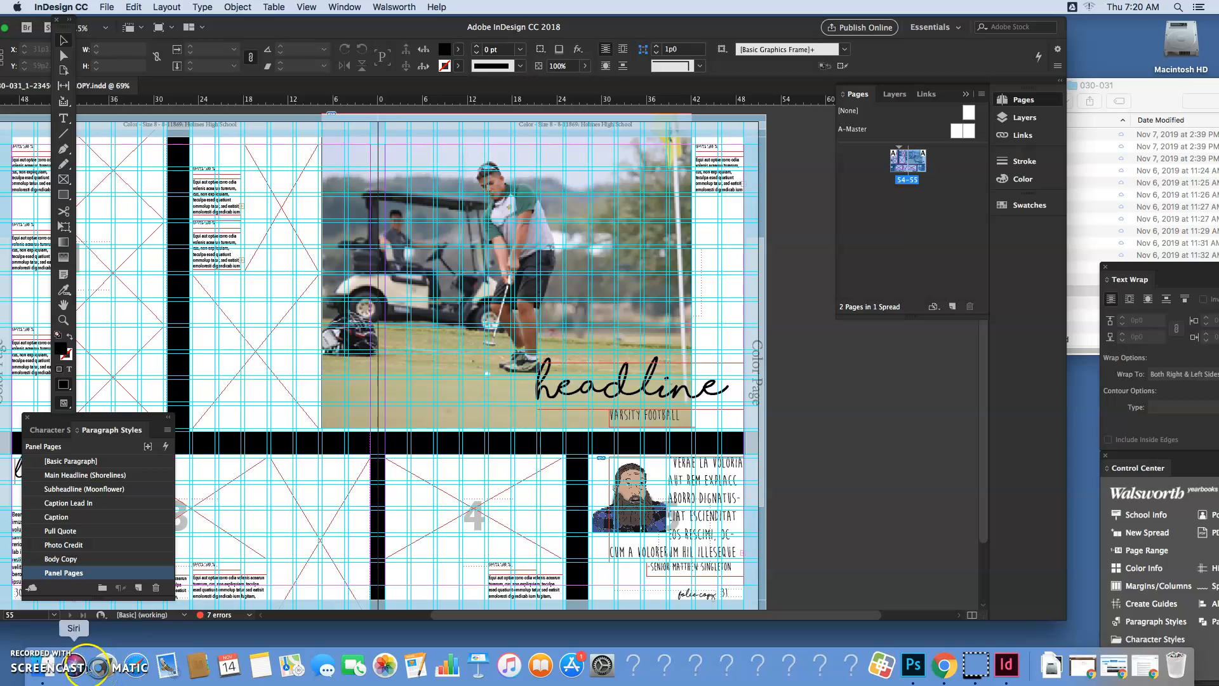
click(29, 615)
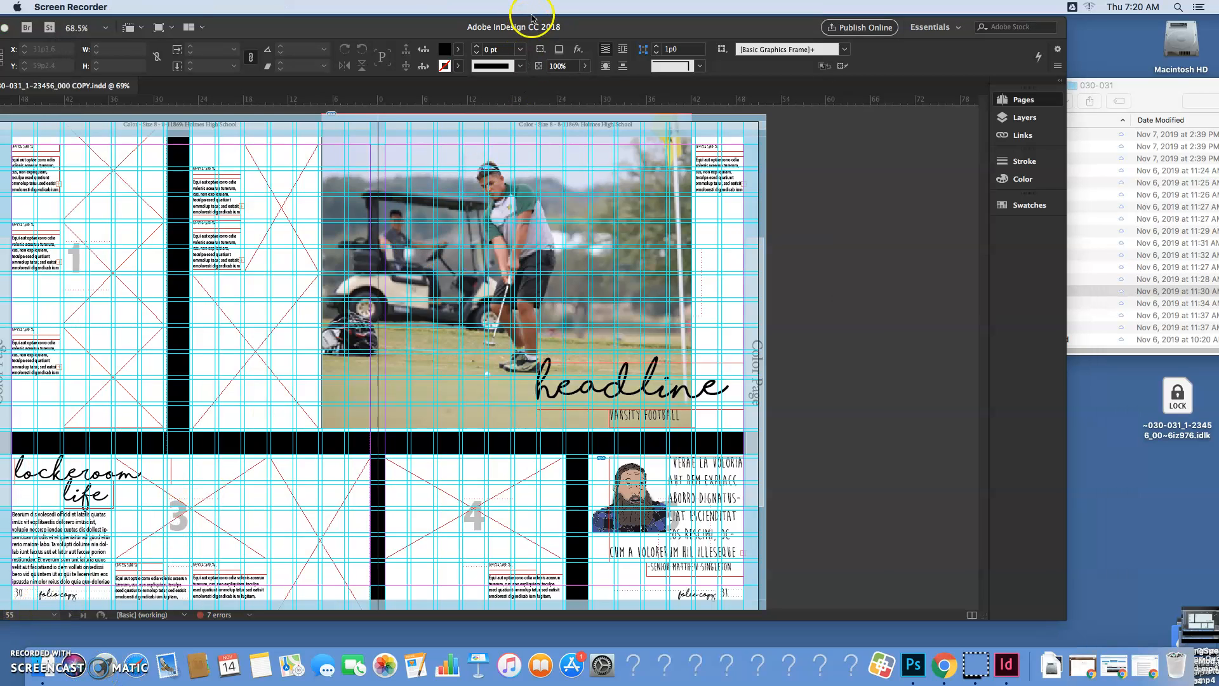
click(561, 25)
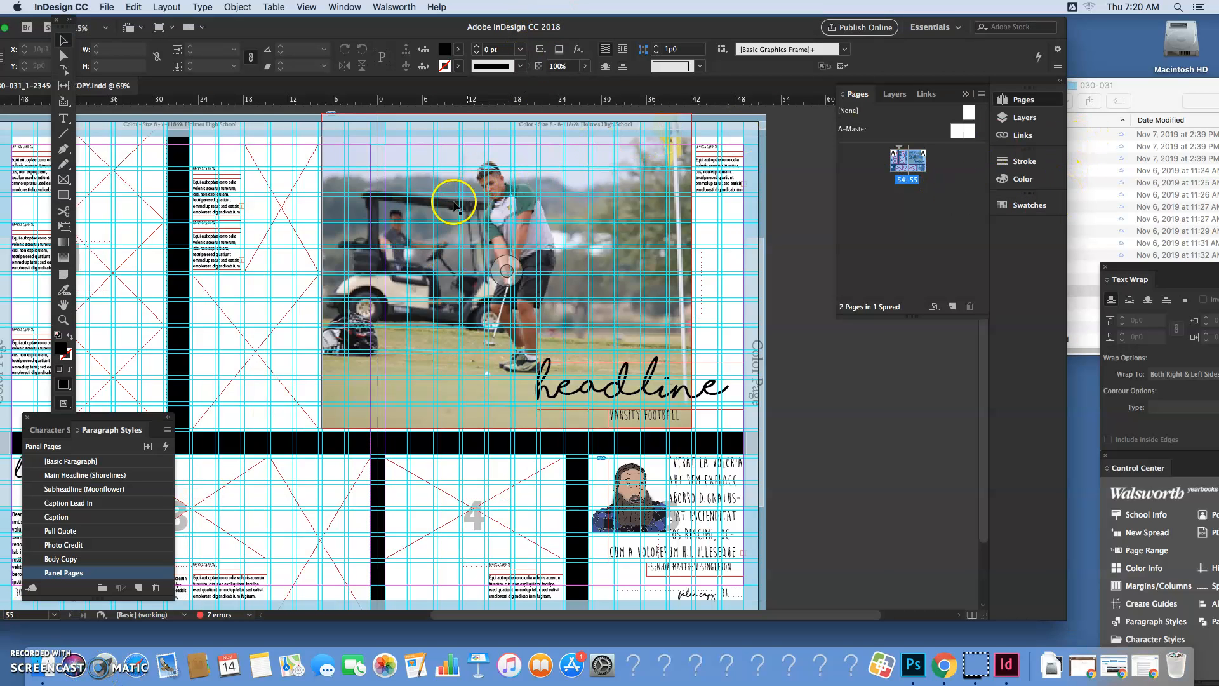
scroll(397, 239, left, 3)
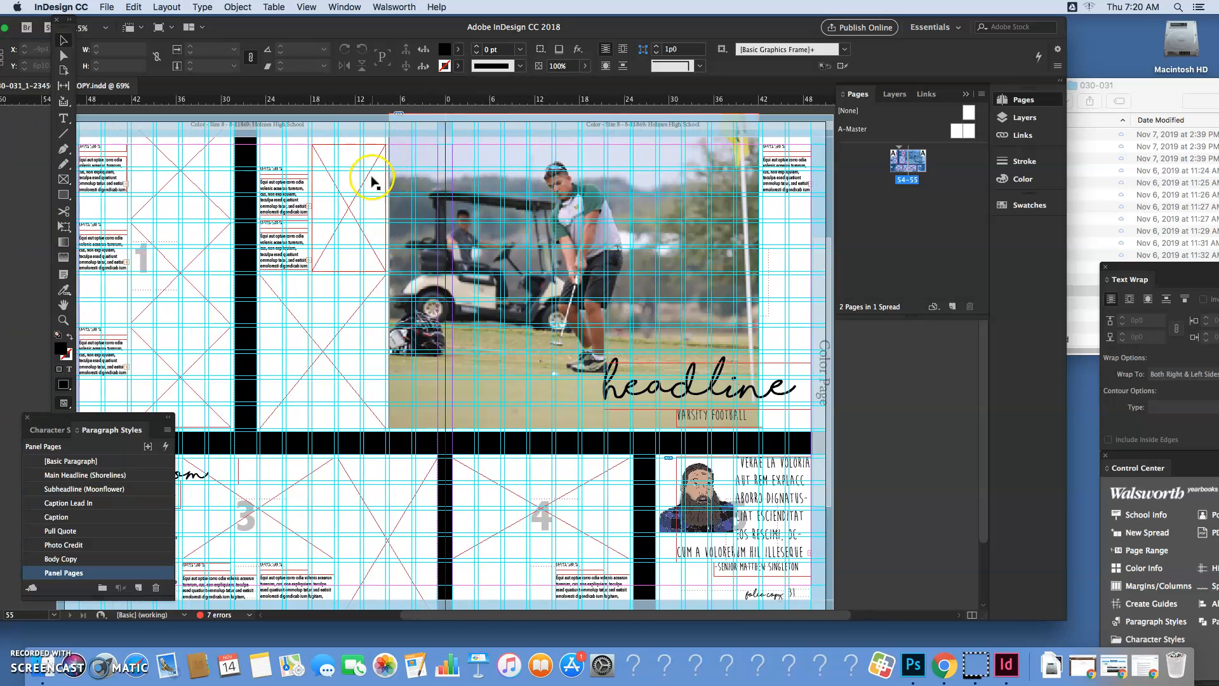
click(1159, 77)
click(588, 219)
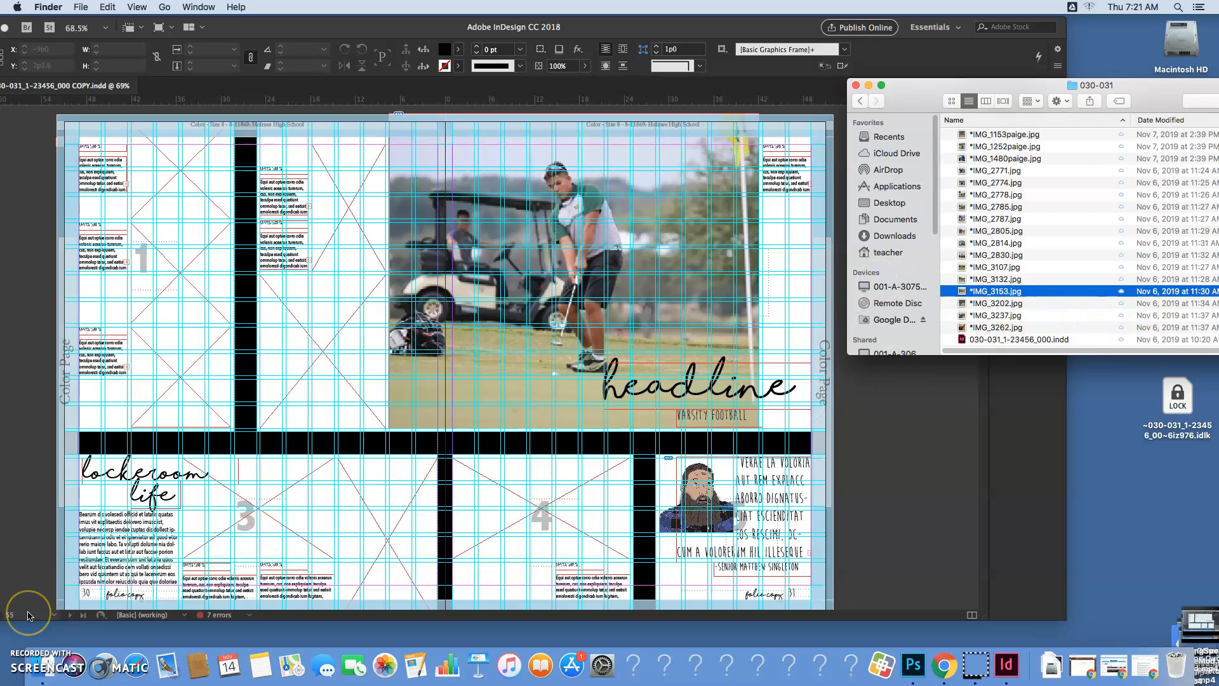
Preview the IMG_1153 golf photo in the 030-031 folder to judge which frame shape suits it.
click(1004, 135)
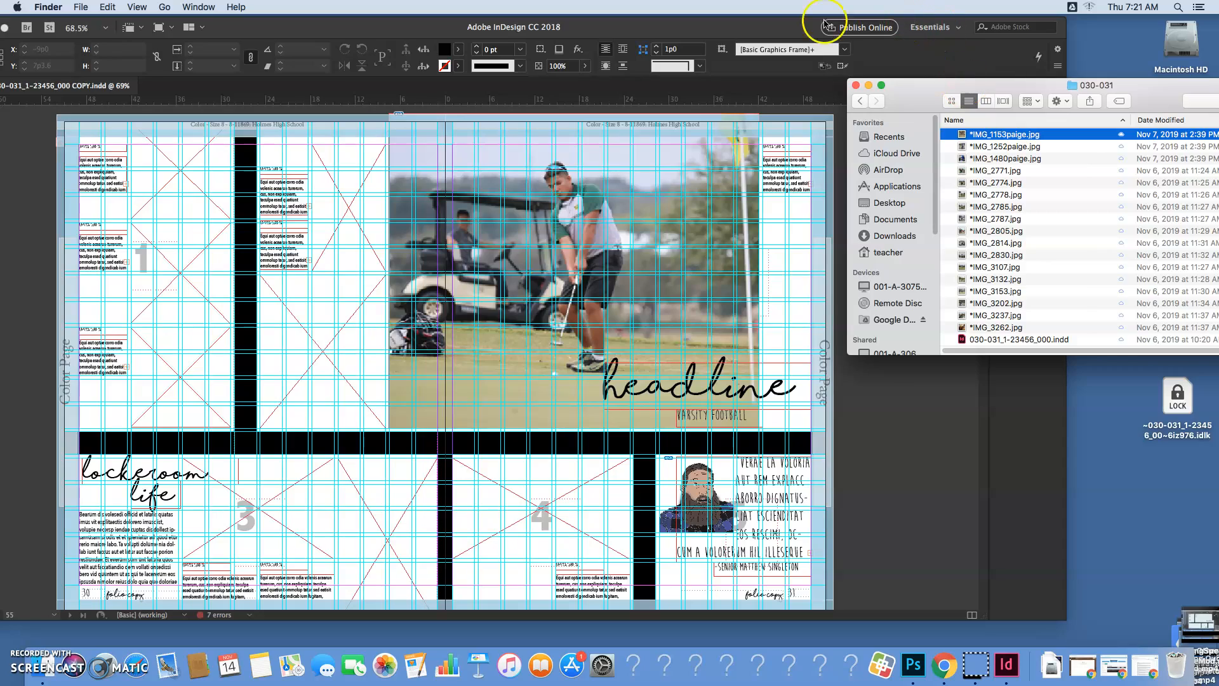
click(794, 27)
click(1116, 85)
key(space)
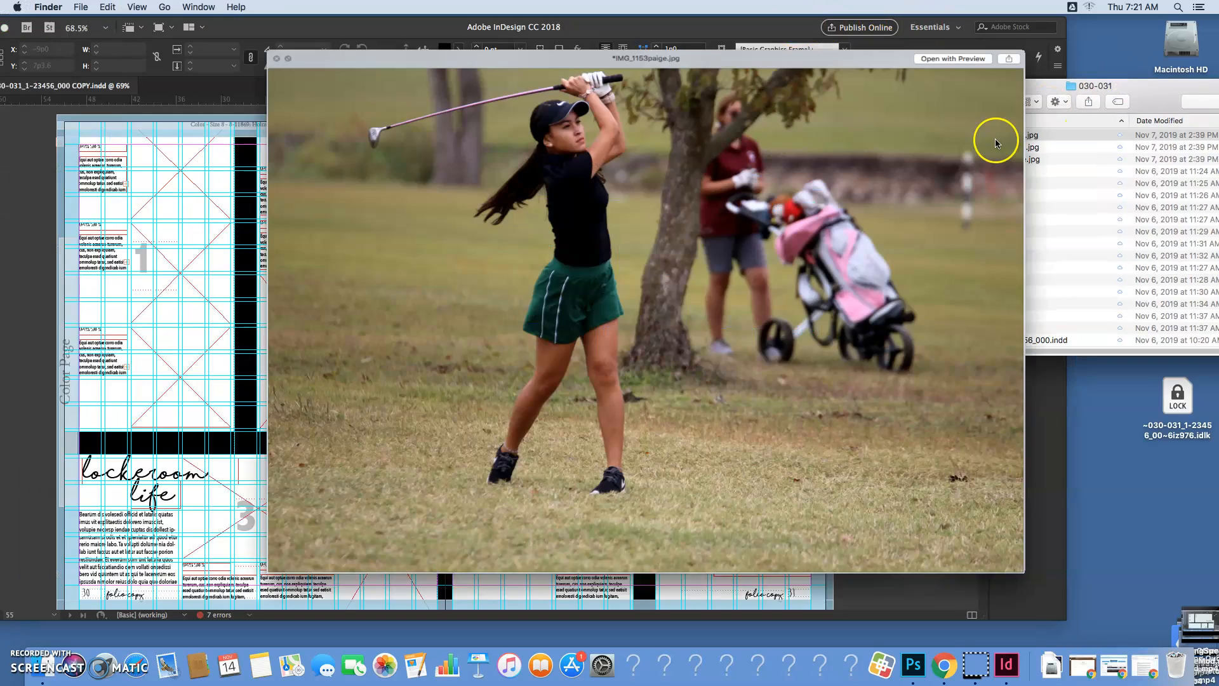
key(space)
key(space)
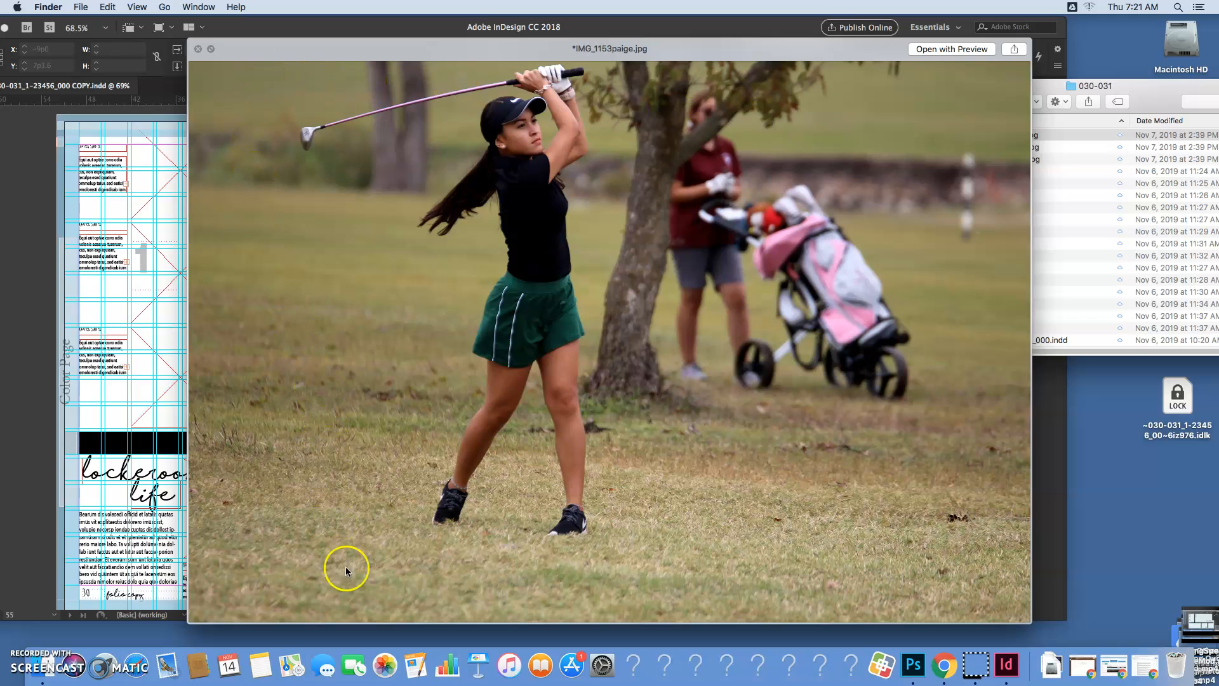
key(space)
Place the IMG_1153 photo from the 030-031 folder into the empty vertical frame beside the dominant photo on page 30.
drag(1010, 137, 234, 351)
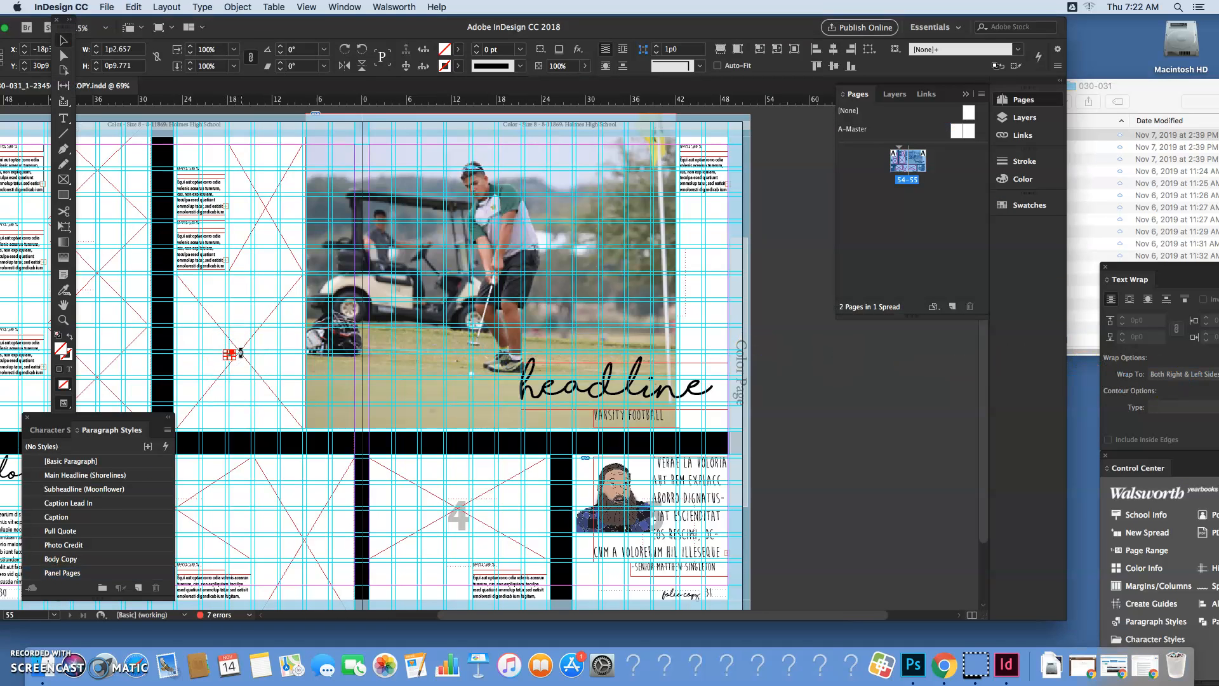
key(cmd+z)
click(238, 351)
click(271, 343)
Scale the placed golfer photo proportionally to about 8.26% and position it so the whole swing shows inside its frame.
click(243, 348)
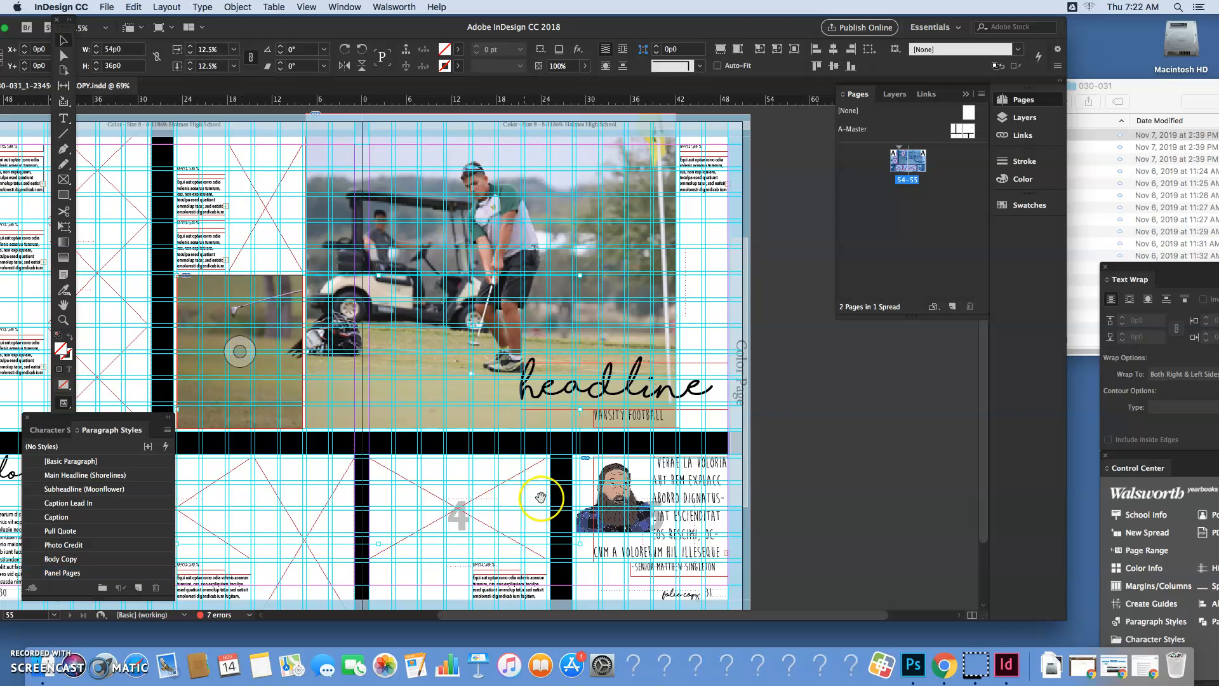
drag(580, 543, 249, 398)
click(275, 397)
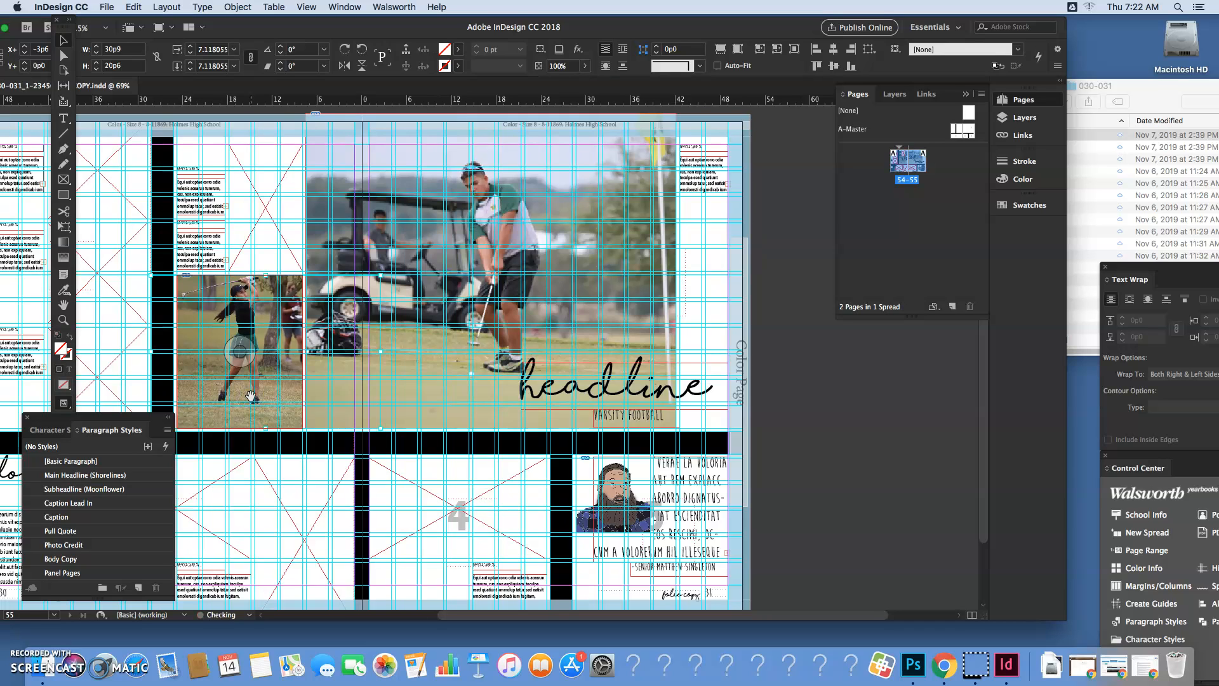
drag(380, 429, 417, 450)
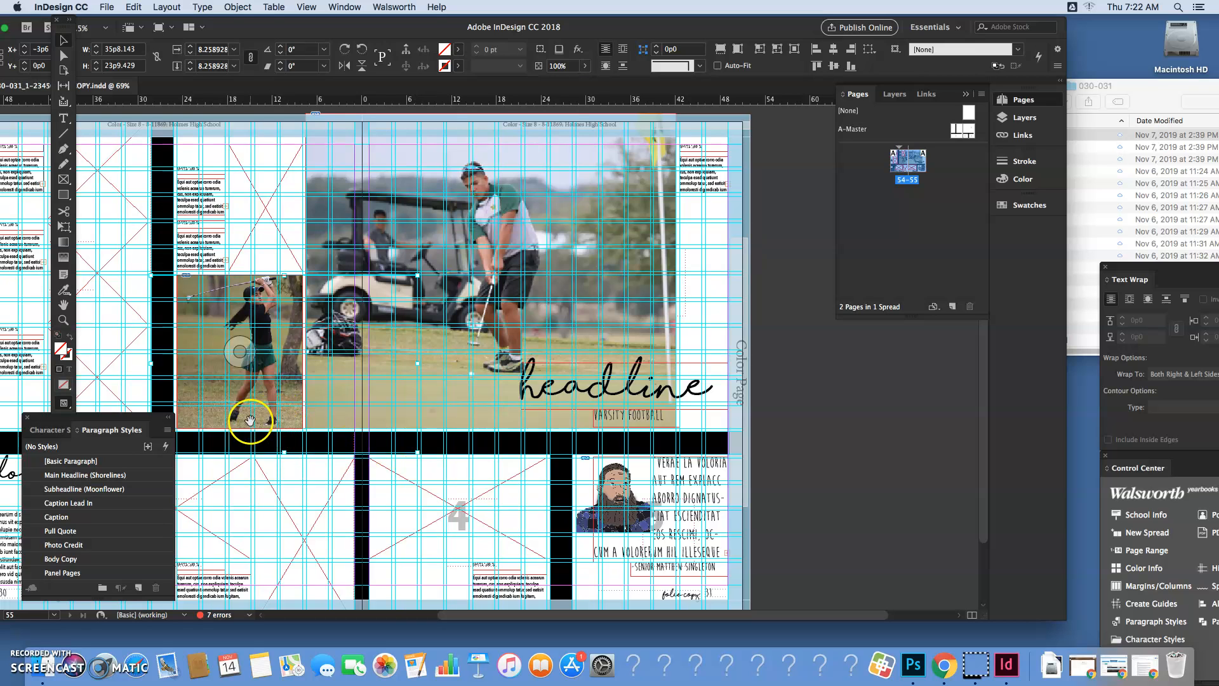
click(798, 359)
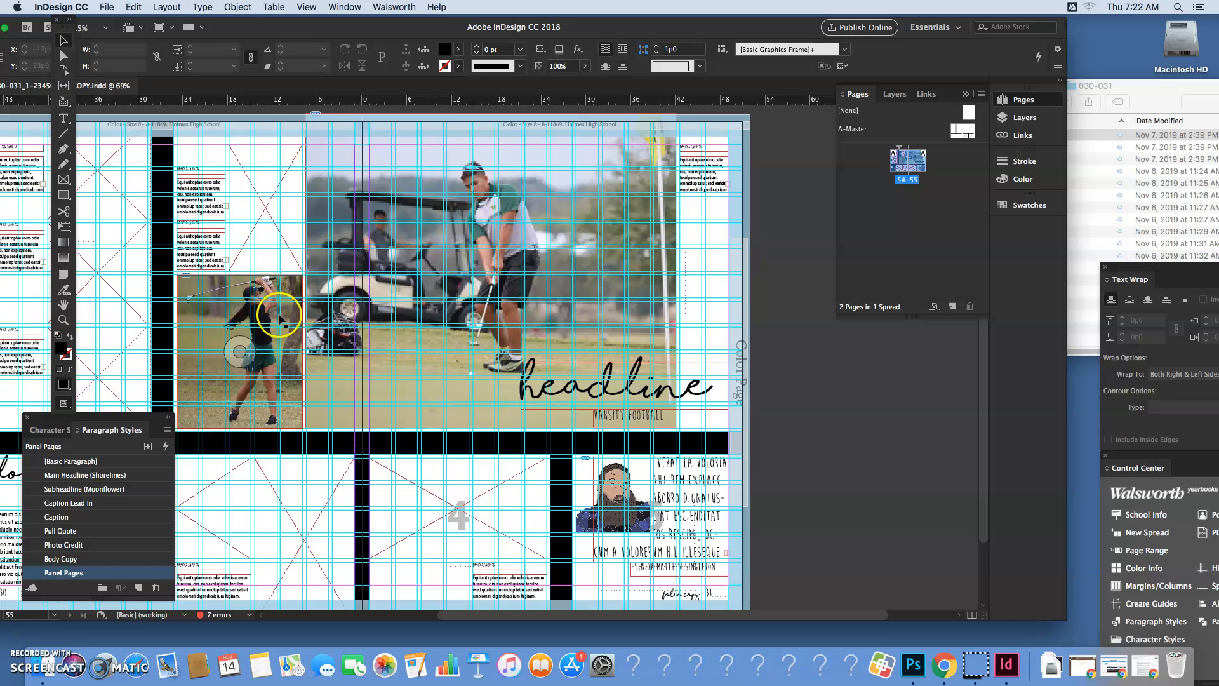
click(341, 376)
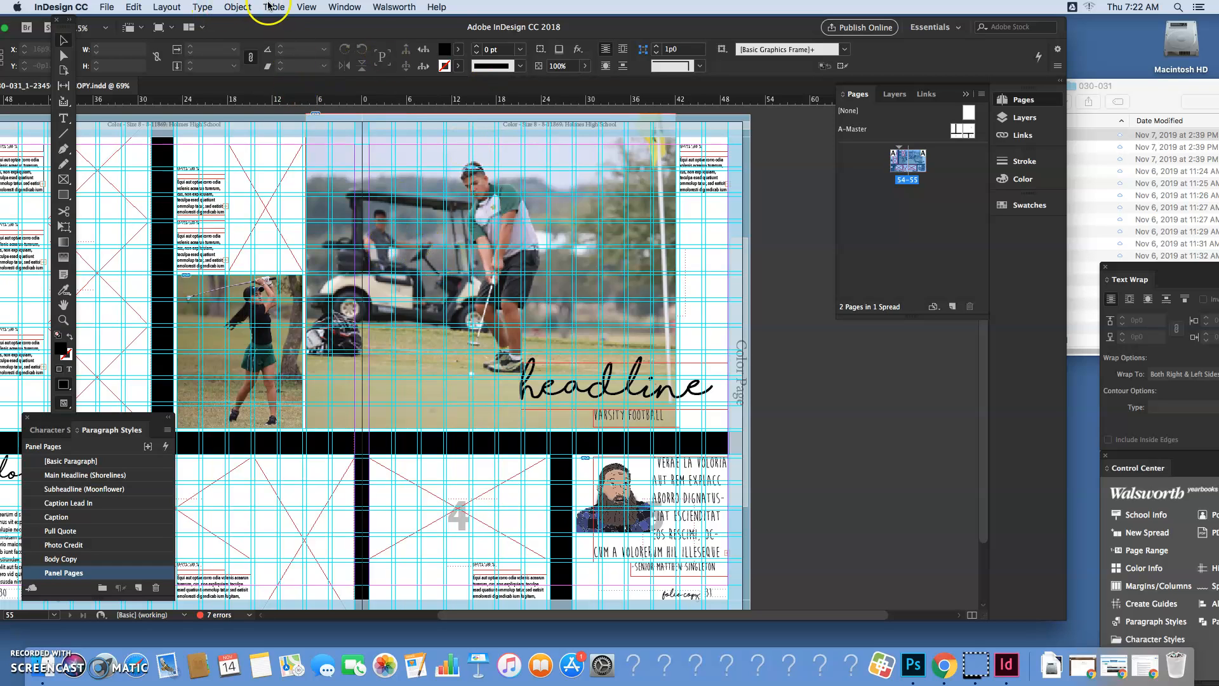
Check the spread in Preview screen mode and return to Normal mode.
click(306, 7)
mouse_move(371, 193)
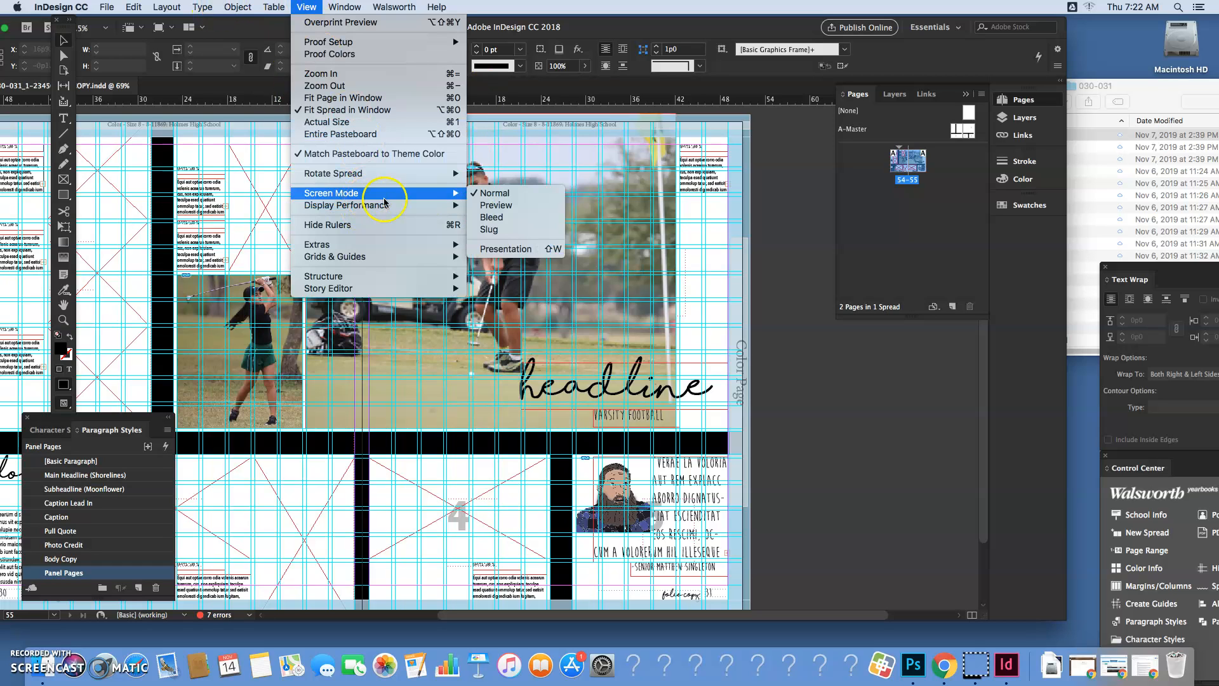
click(498, 205)
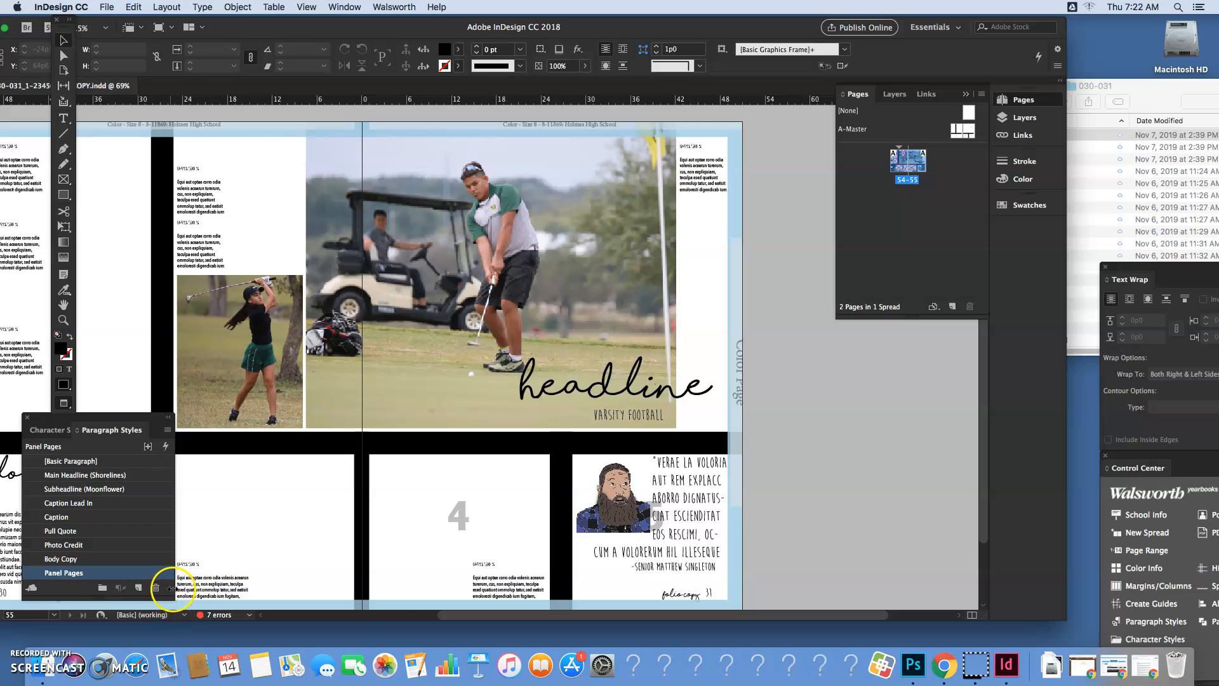
click(274, 7)
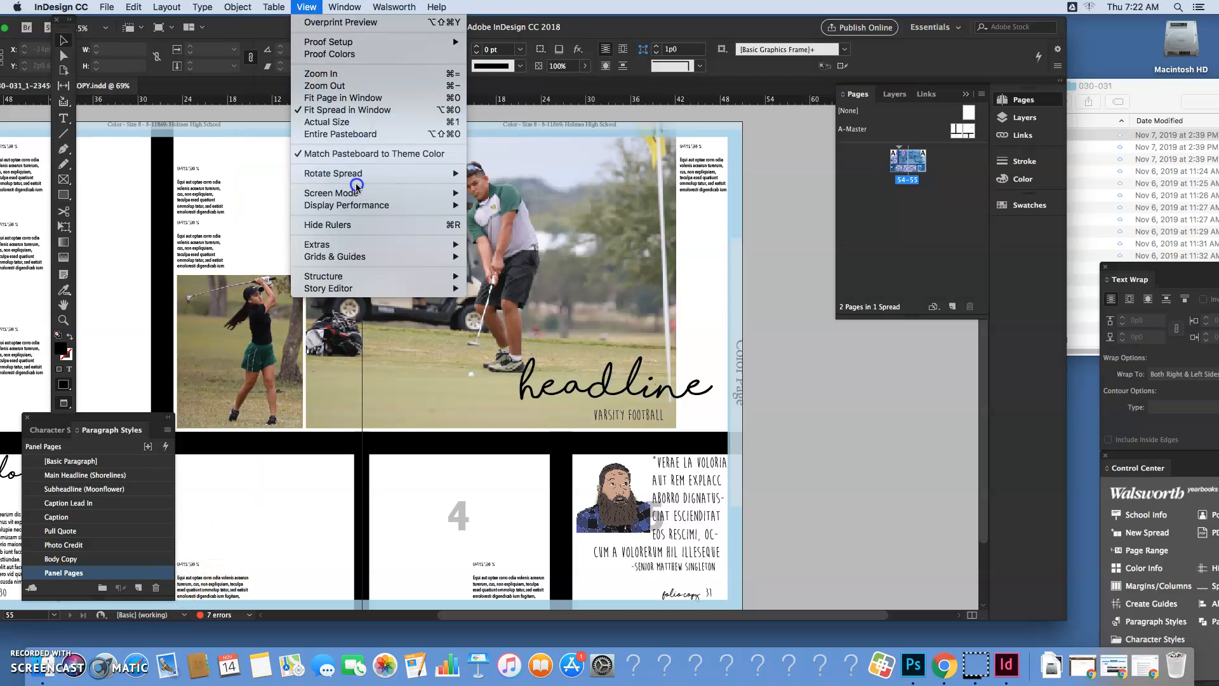
mouse_move(356, 193)
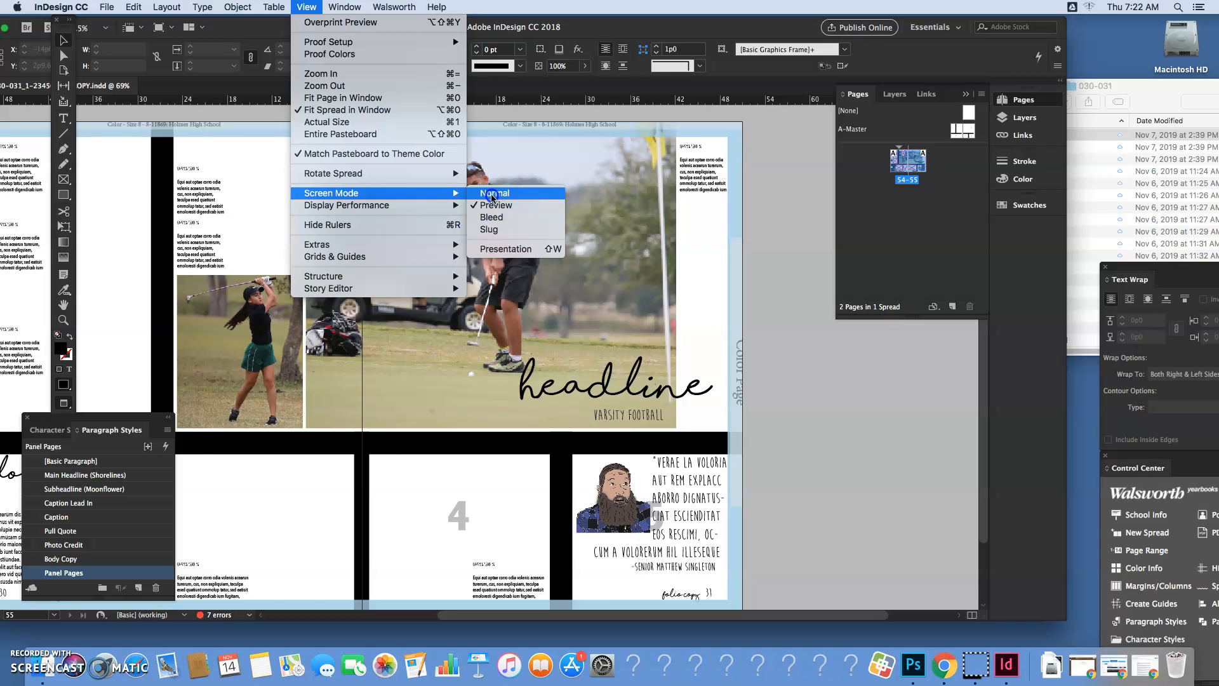
click(494, 193)
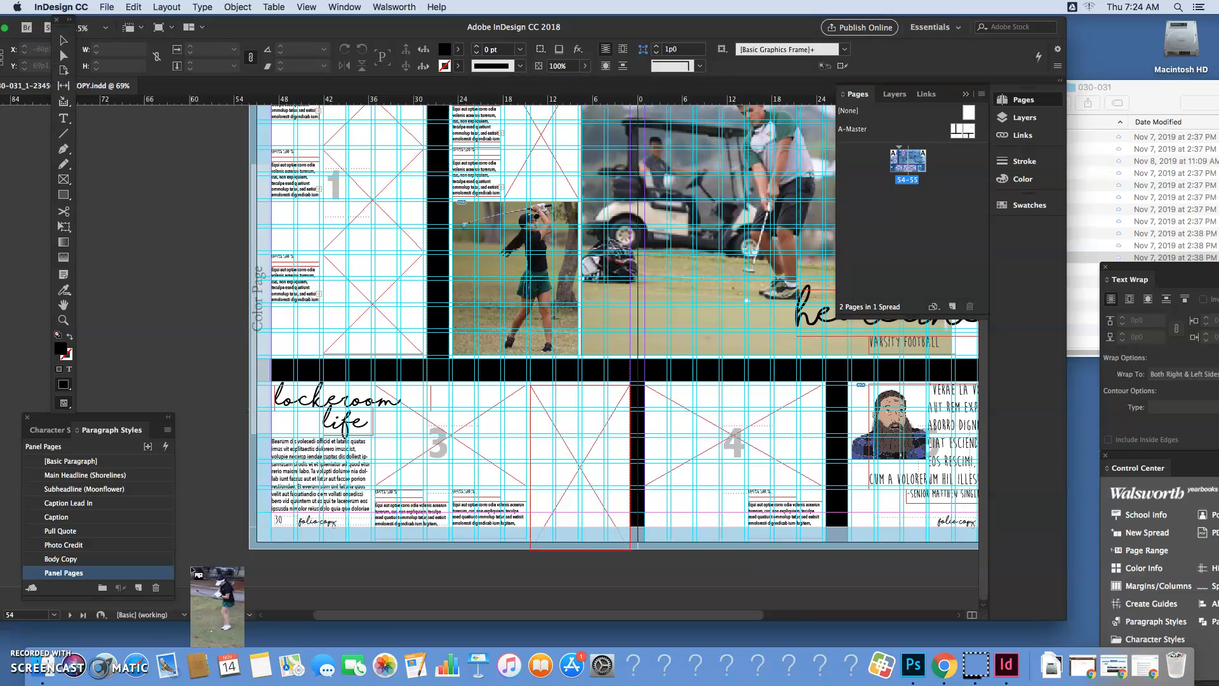
Place the vertical golfer photo into the tall empty frame beside the gutter in the lower part of page 30.
drag(571, 496, 554, 423)
key(super+z)
click(546, 409)
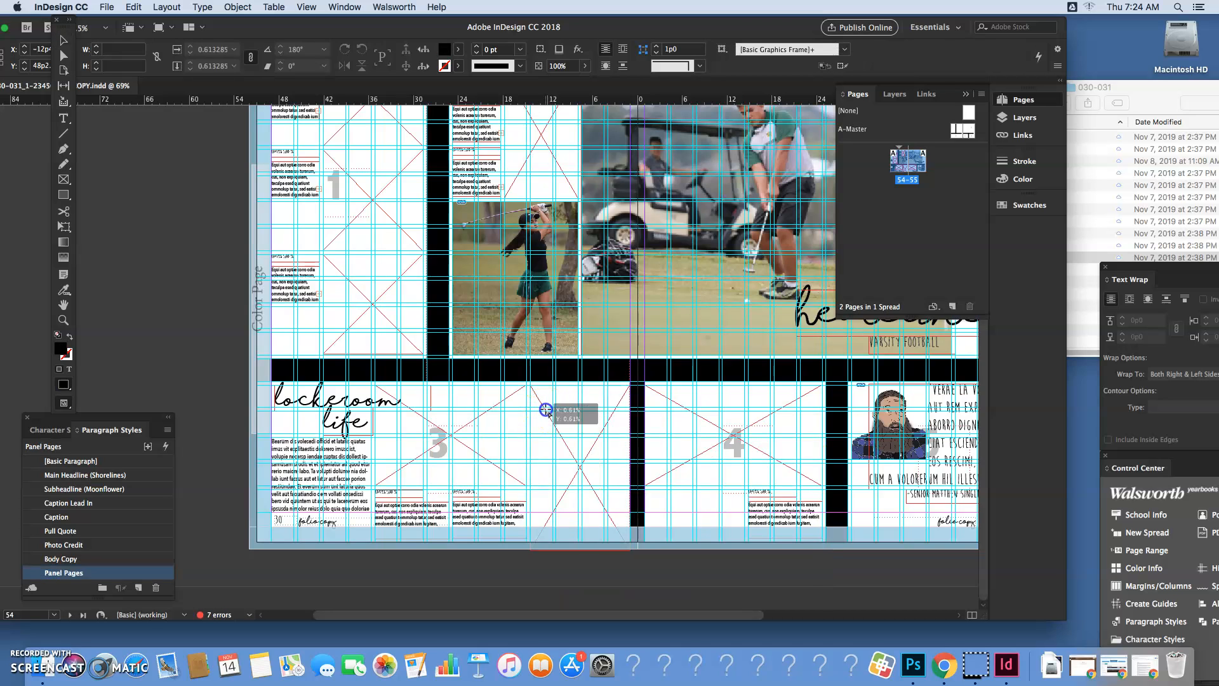
key(super+z)
click(545, 445)
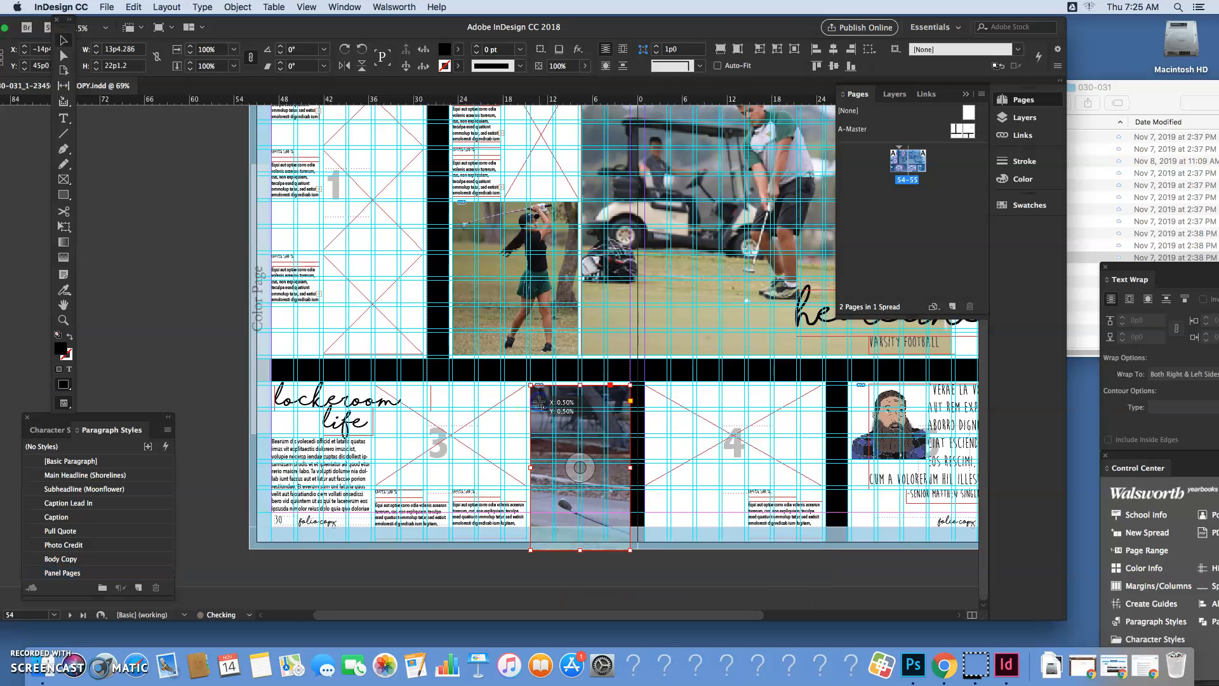
Shrink the photo in the tall lower frame proportionally to about 4.75%, and enlarge it slightly to cover the frame through the bleed.
click(579, 466)
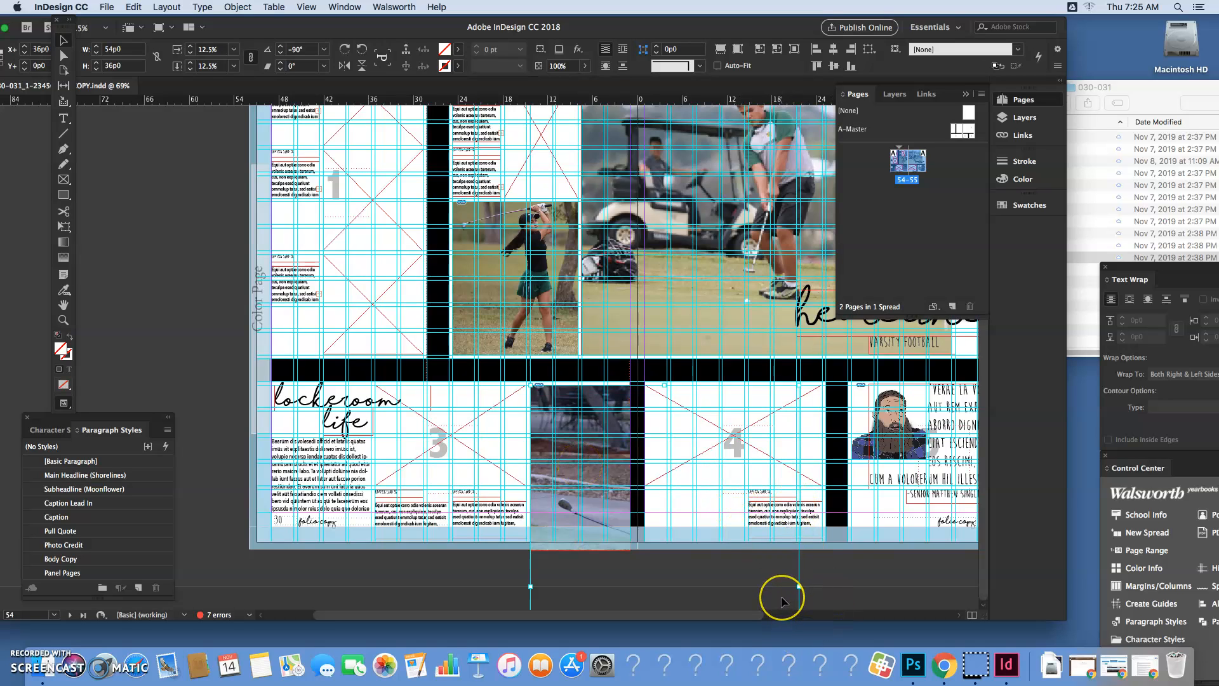
key(super+minus)
key(super+minus)
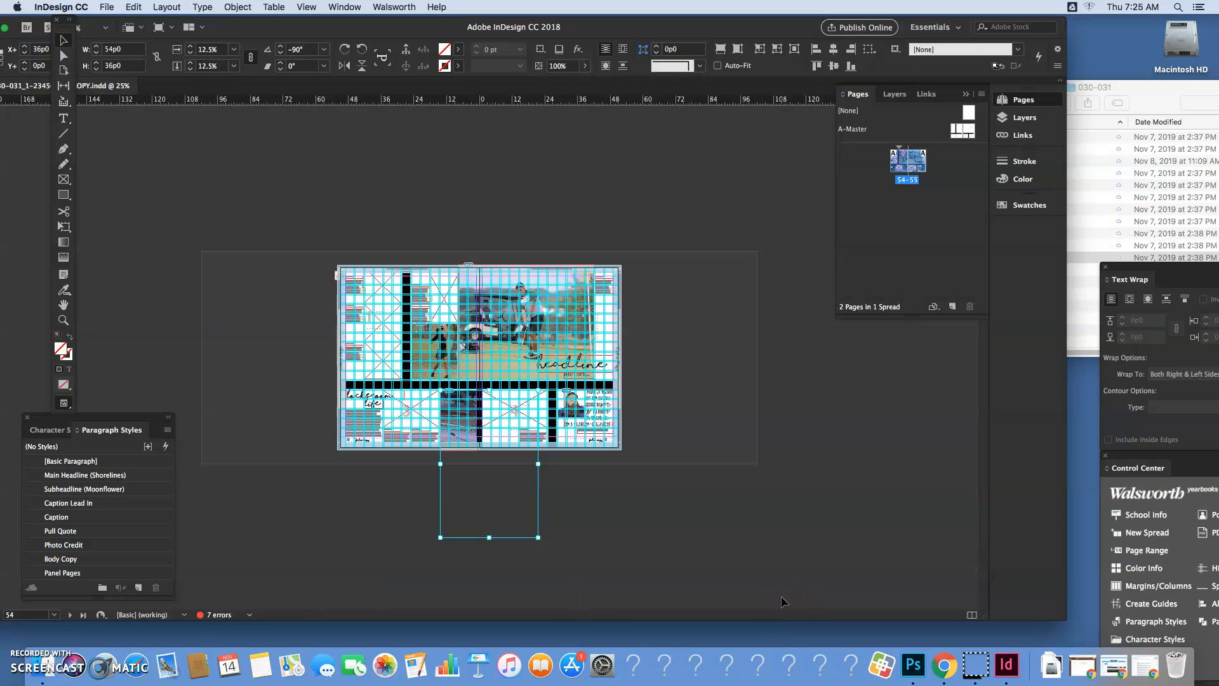
drag(538, 537, 465, 446)
key(super+equal)
key(super+equal)
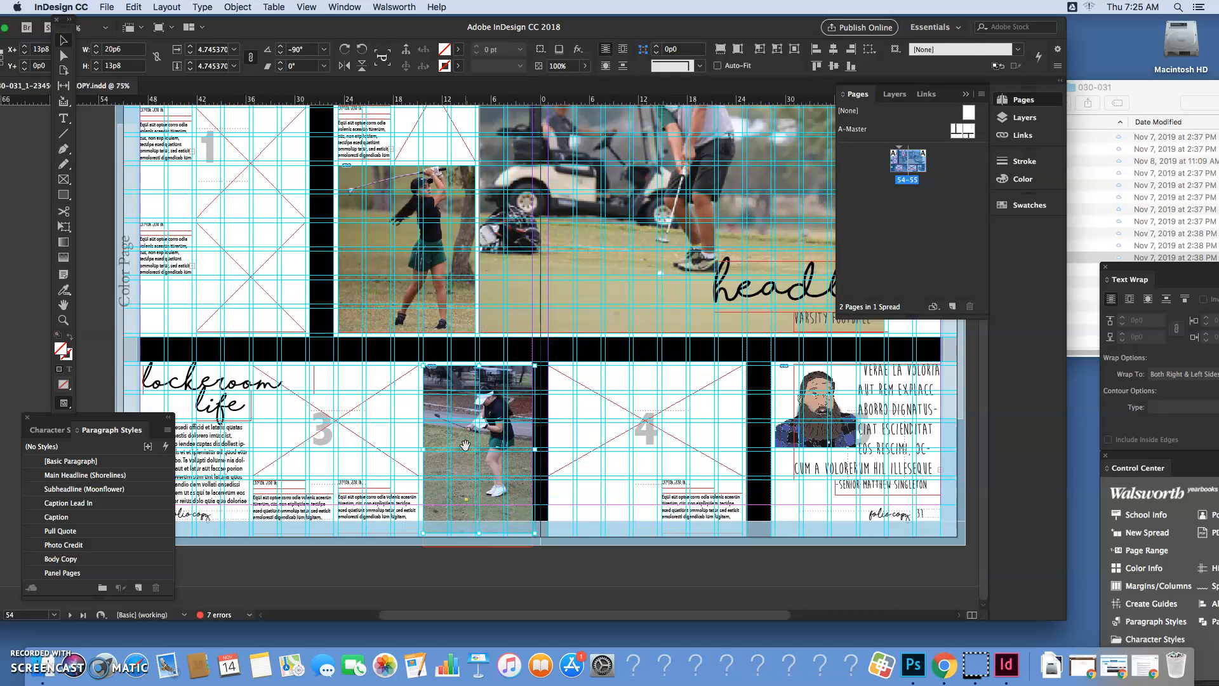
drag(533, 533, 549, 550)
click(33, 614)
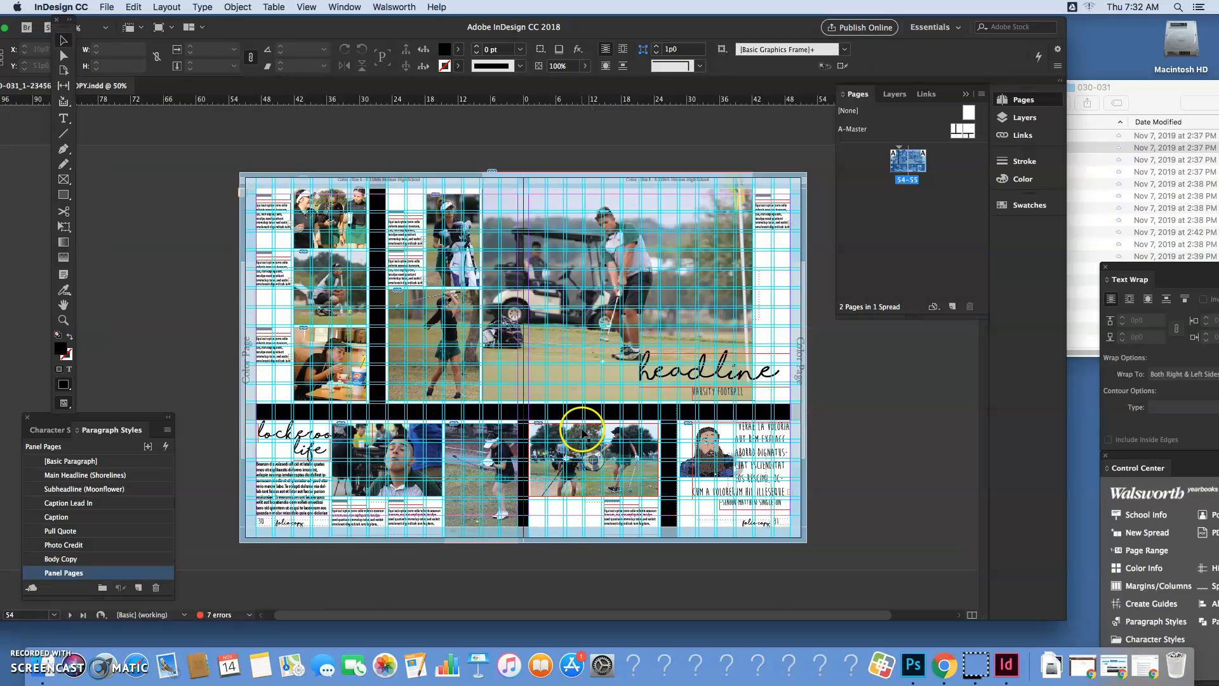
Display the spread in Preview screen mode to check all the placed photos without guides.
click(306, 7)
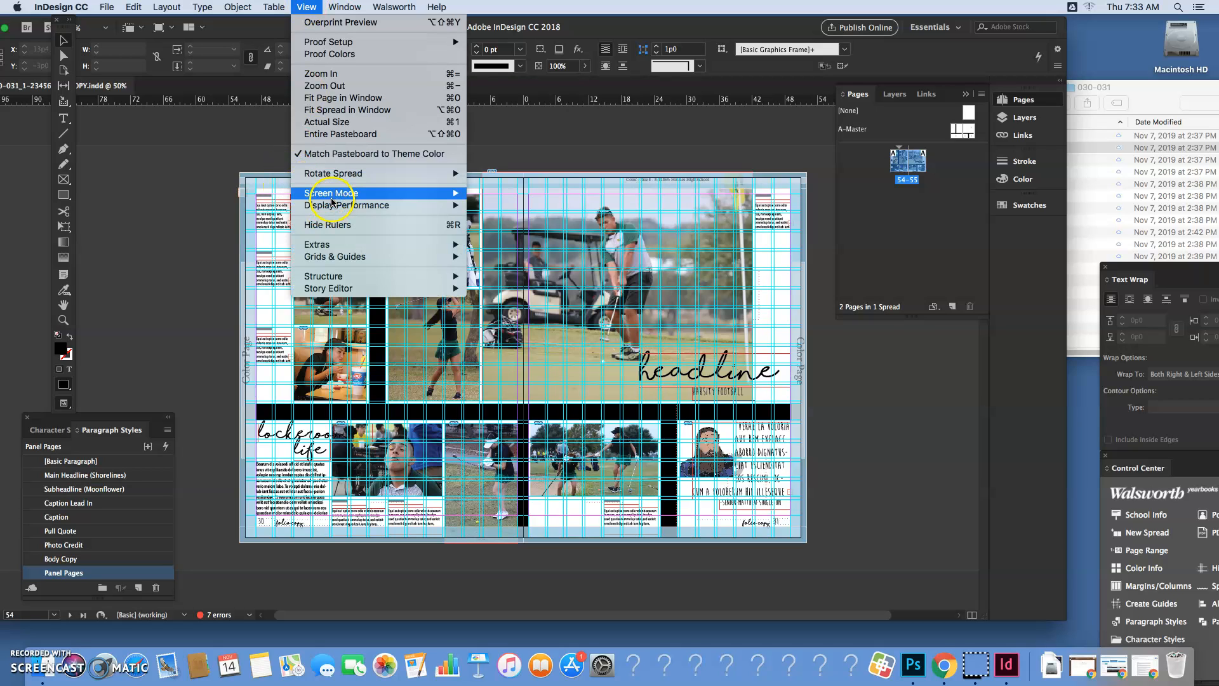
mouse_move(381, 193)
click(496, 205)
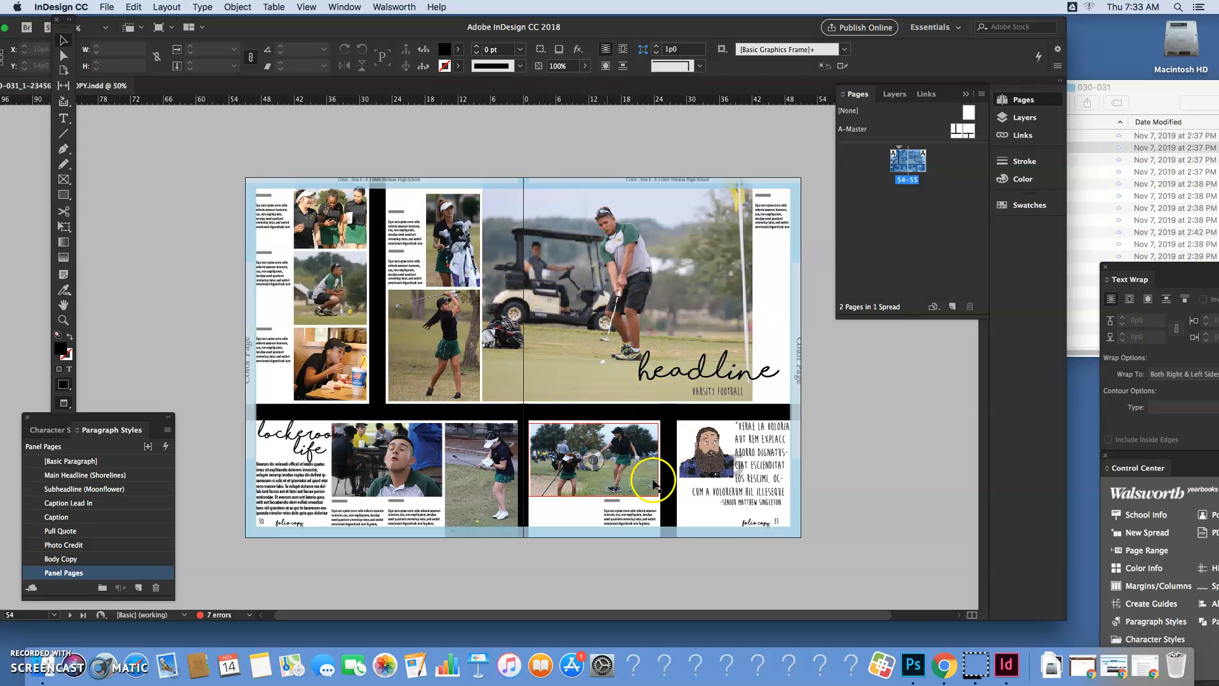
click(1078, 185)
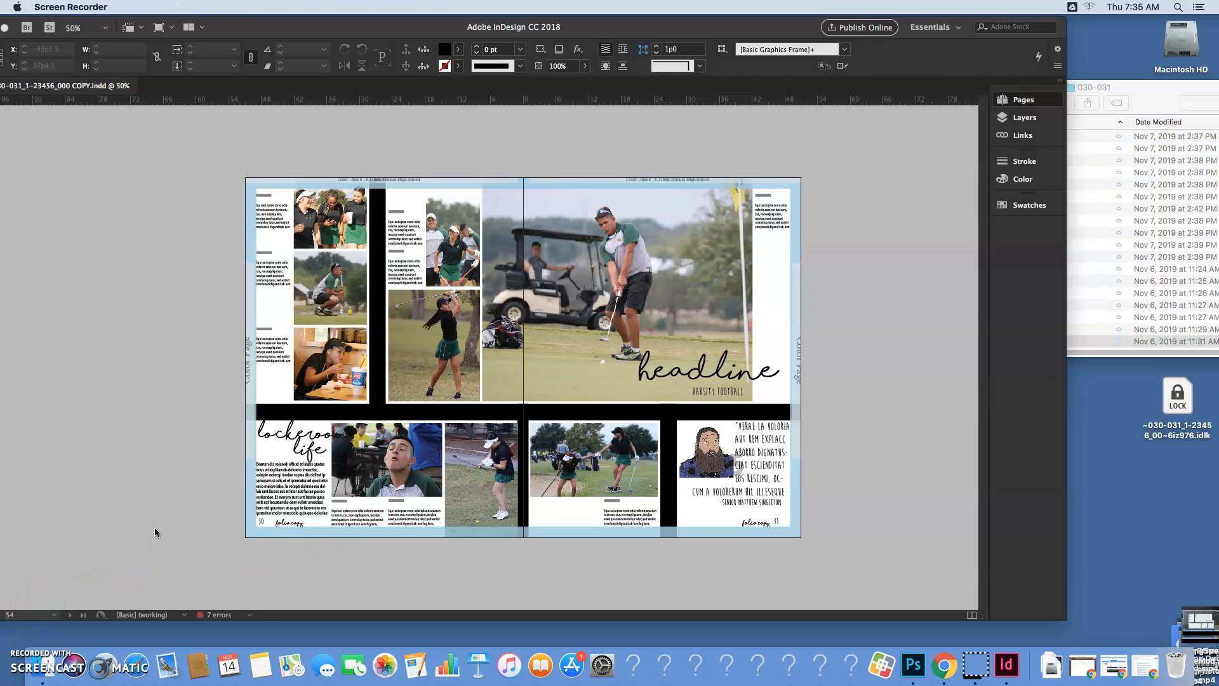
click(155, 532)
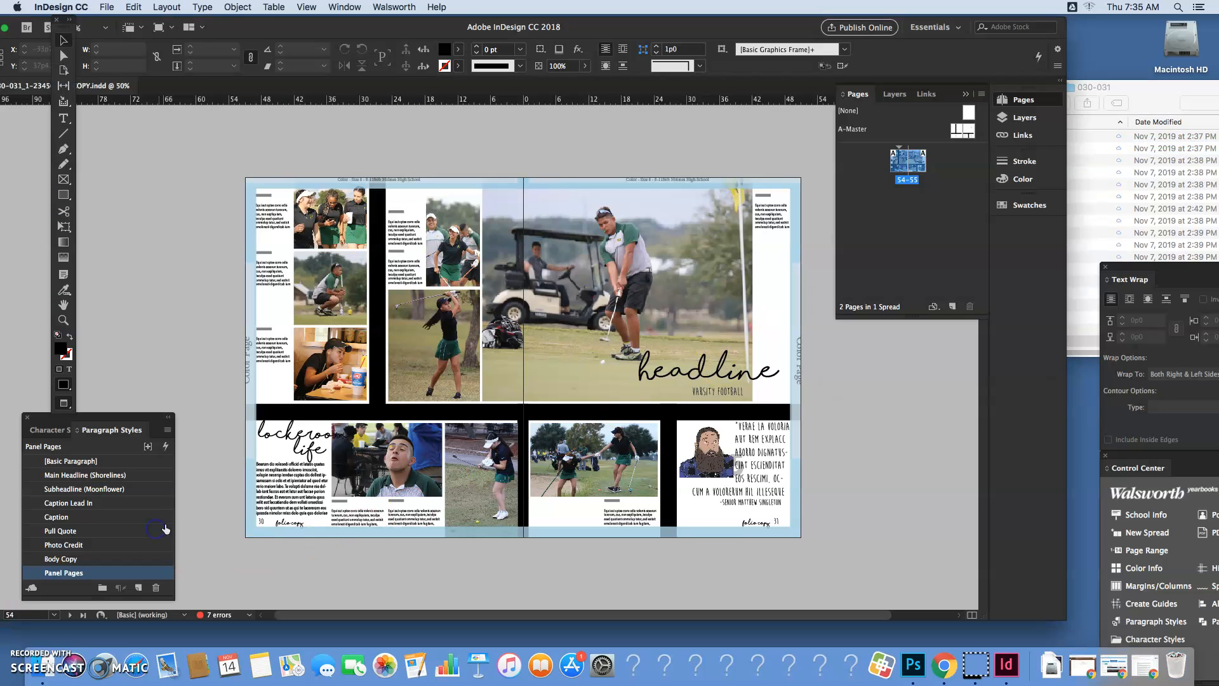
drag(452, 245, 438, 239)
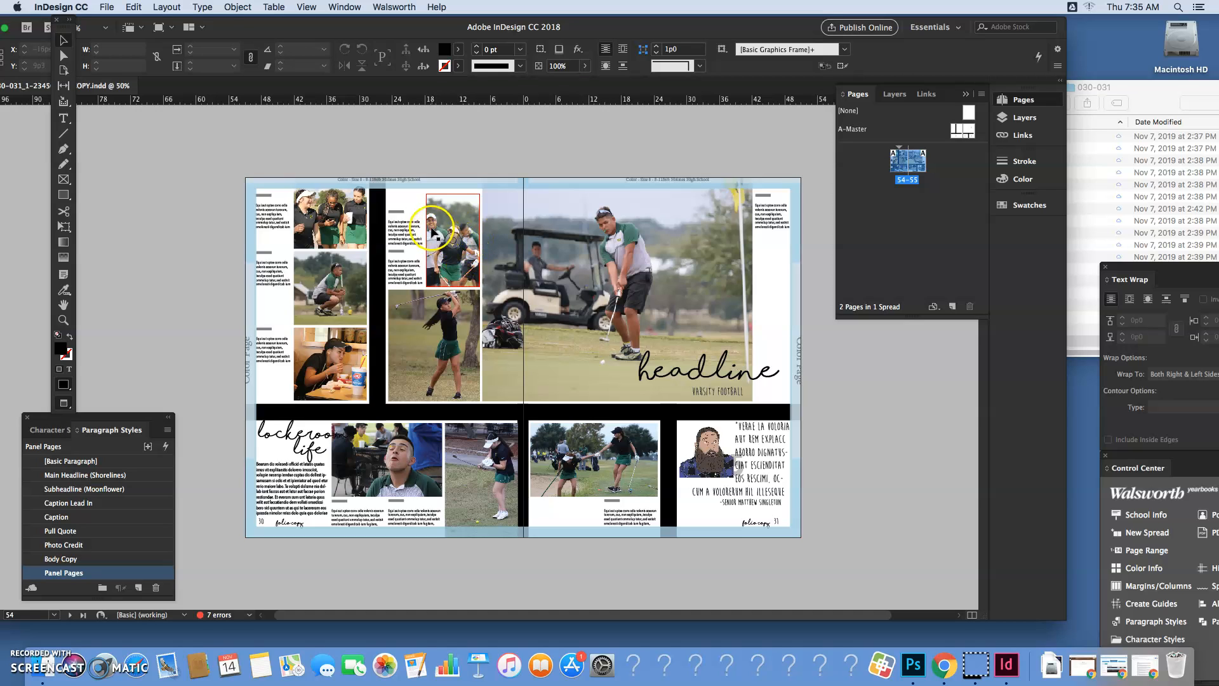
click(457, 375)
click(497, 407)
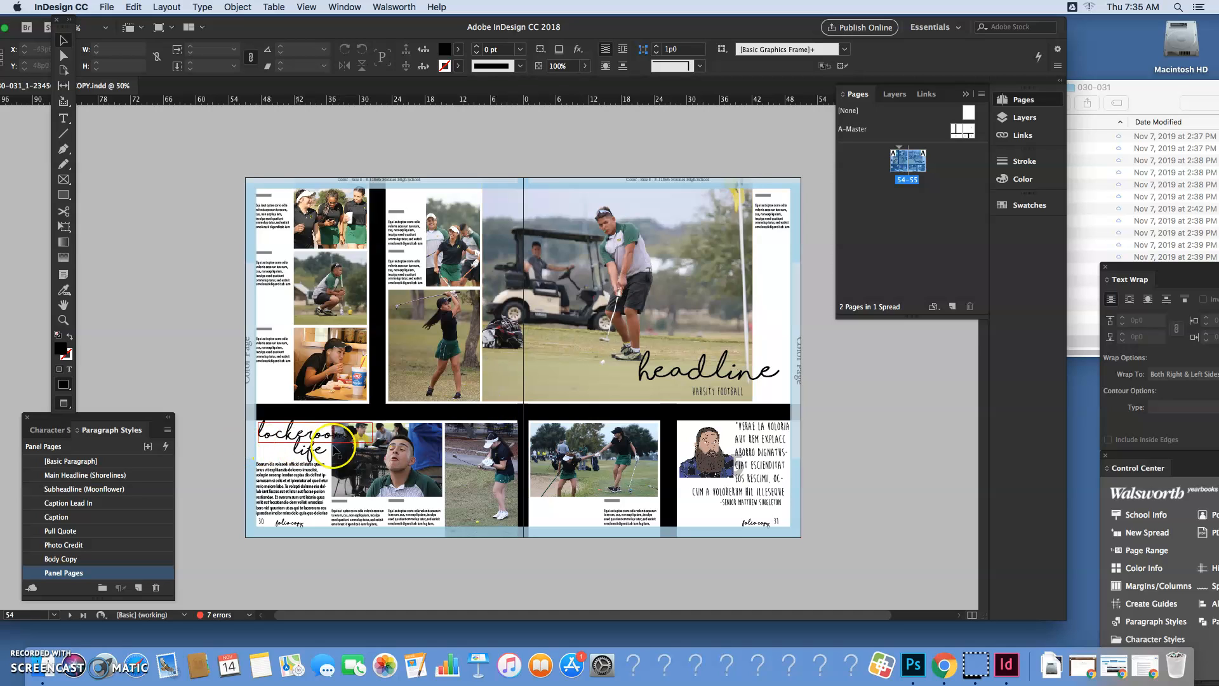
Replace the secondary headline "lockeroom life" above the page 30 story with "taco time".
click(324, 456)
triple_click(312, 436)
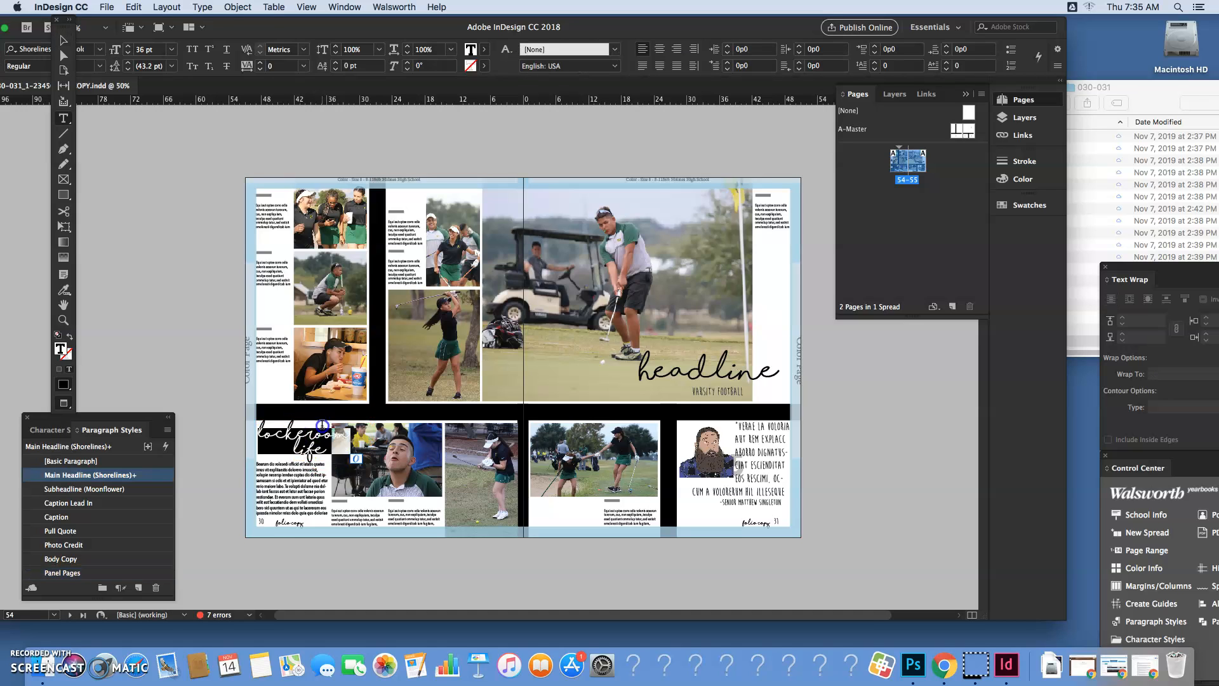
click(322, 425)
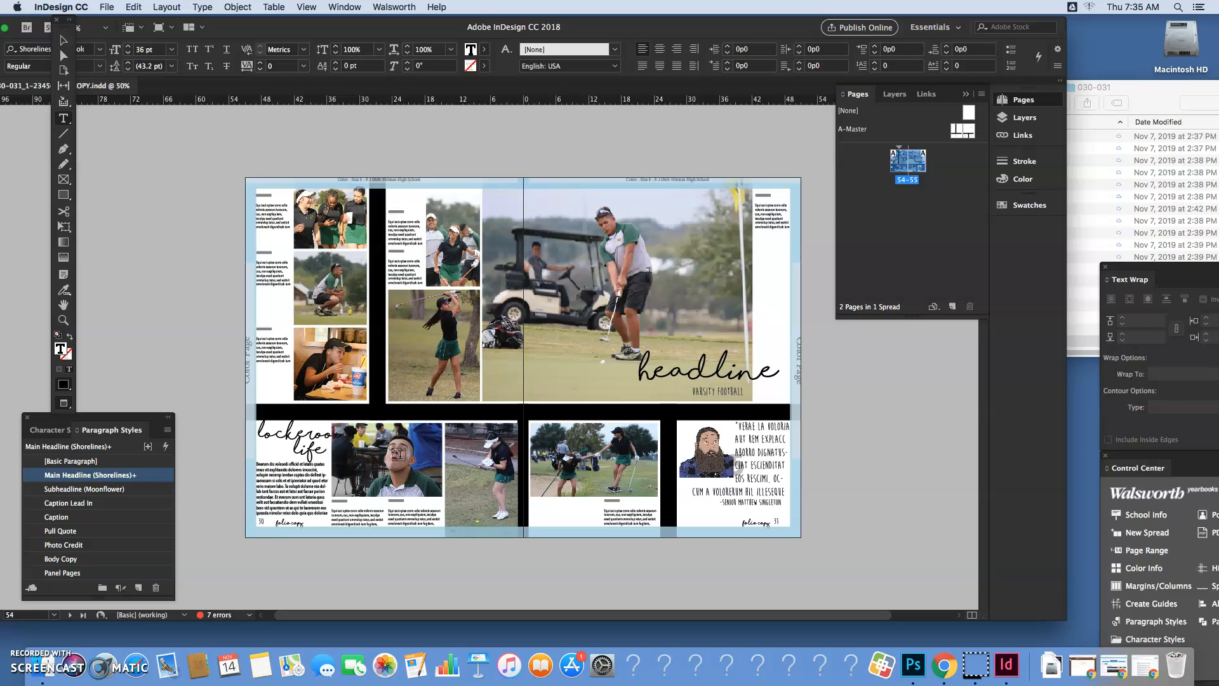
drag(344, 434, 255, 429)
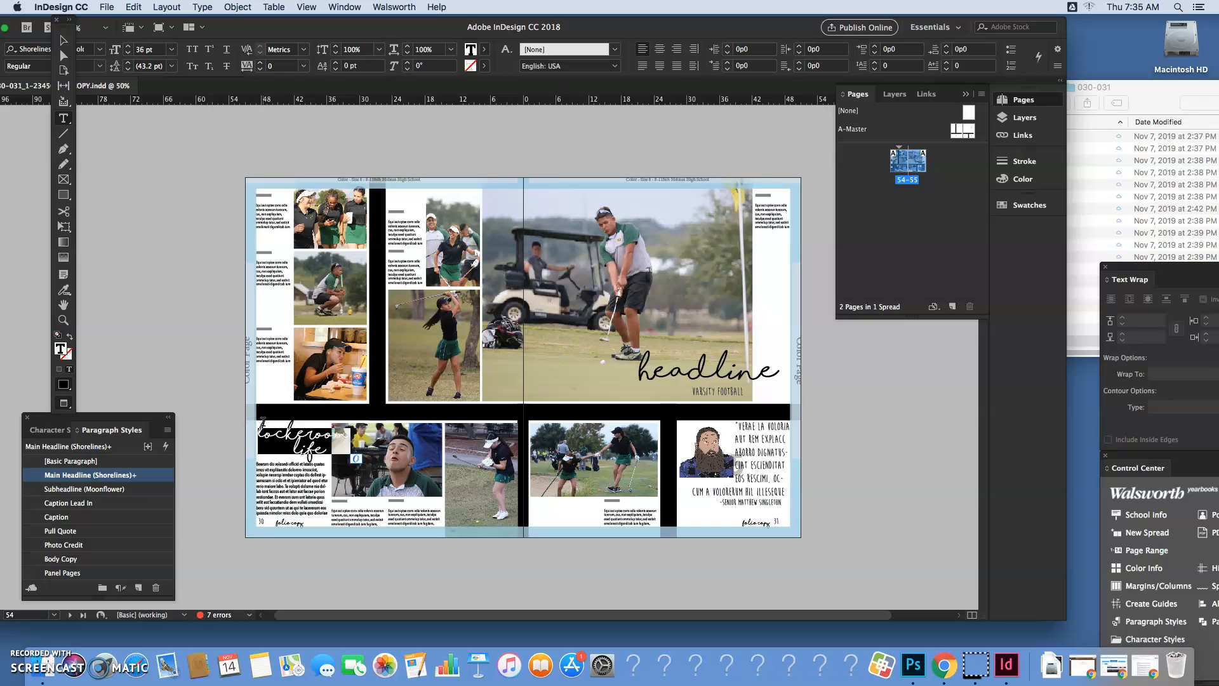
text(taco)
drag(339, 446, 294, 449)
key(BackSpace)
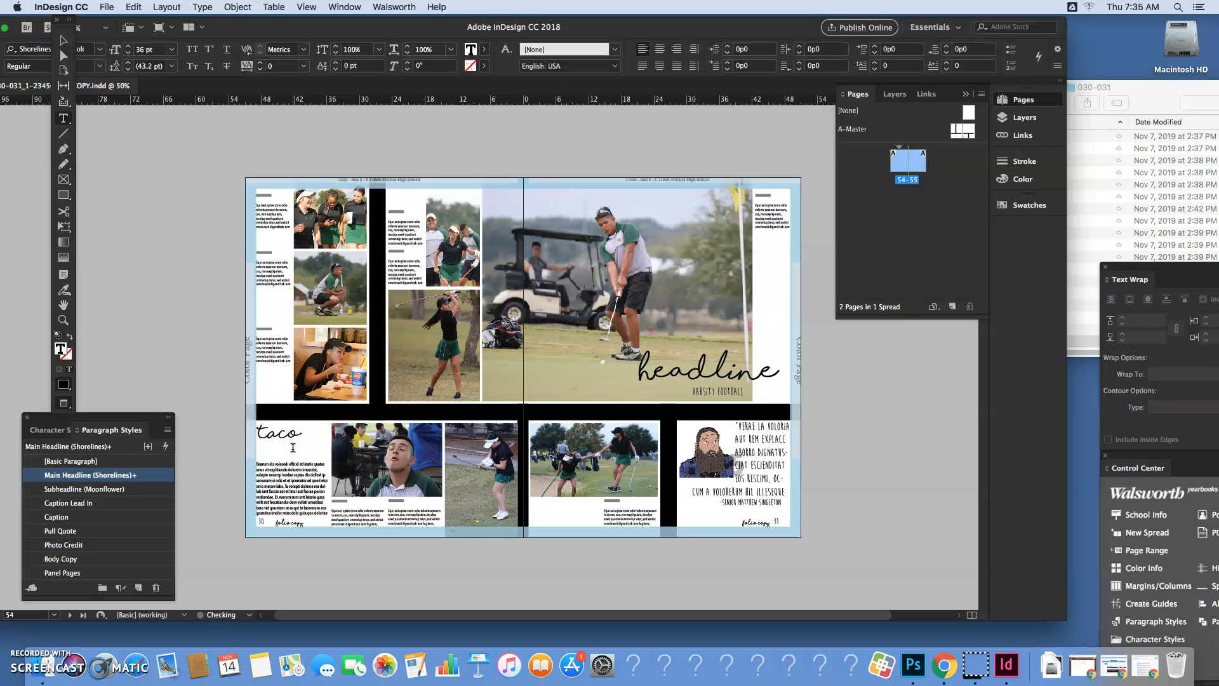
Enlarge the text frame of the headline's second word to about 10p1.6 wide and 4p0 high to fit "time".
click(169, 158)
double_click(63, 40)
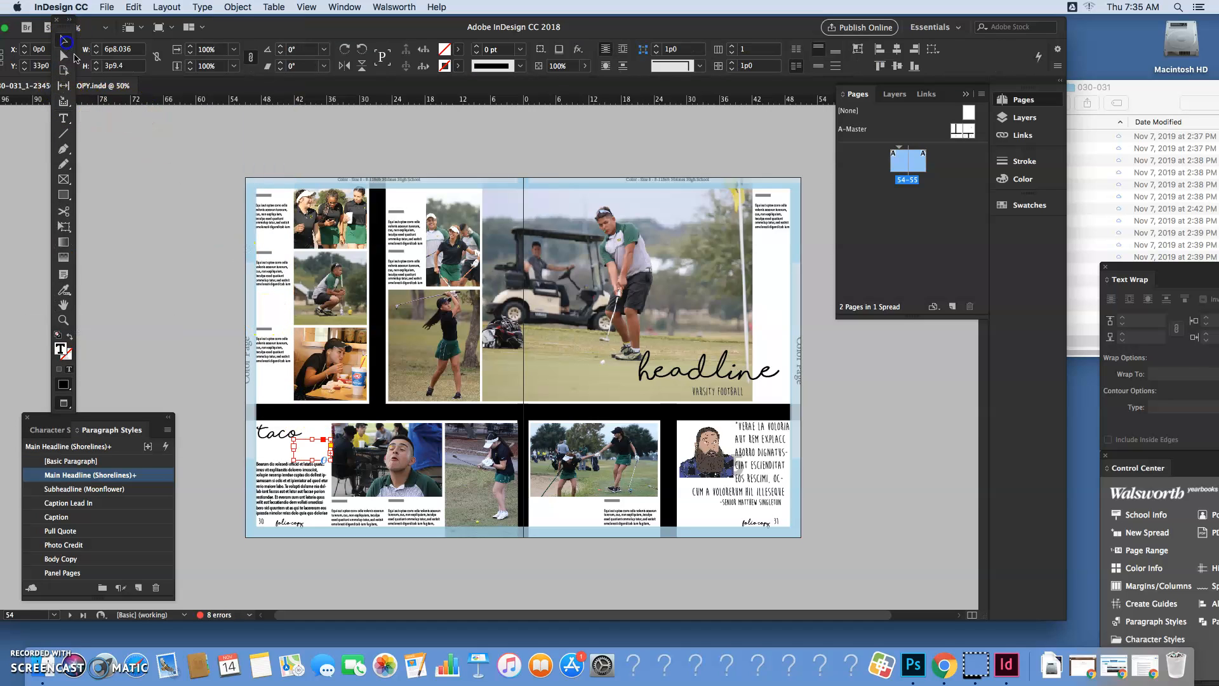
click(672, 334)
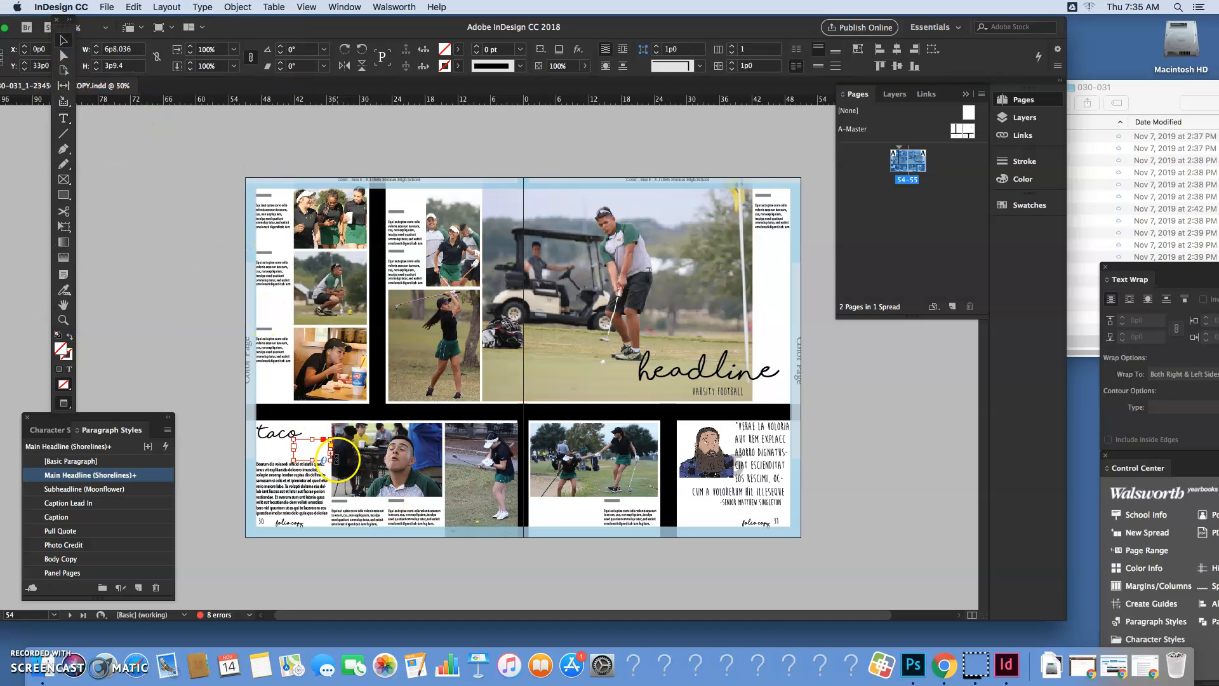
drag(330, 459, 349, 462)
click(323, 462)
Nudge the "time" text frame to the left, clear of the adjacent photo, and deselect it.
key(Left)
key(Left)
key(Left)
key(Left)
key(Left)
key(Left)
key(Left)
key(Left)
key(Left)
key(Left)
key(Left)
key(Left)
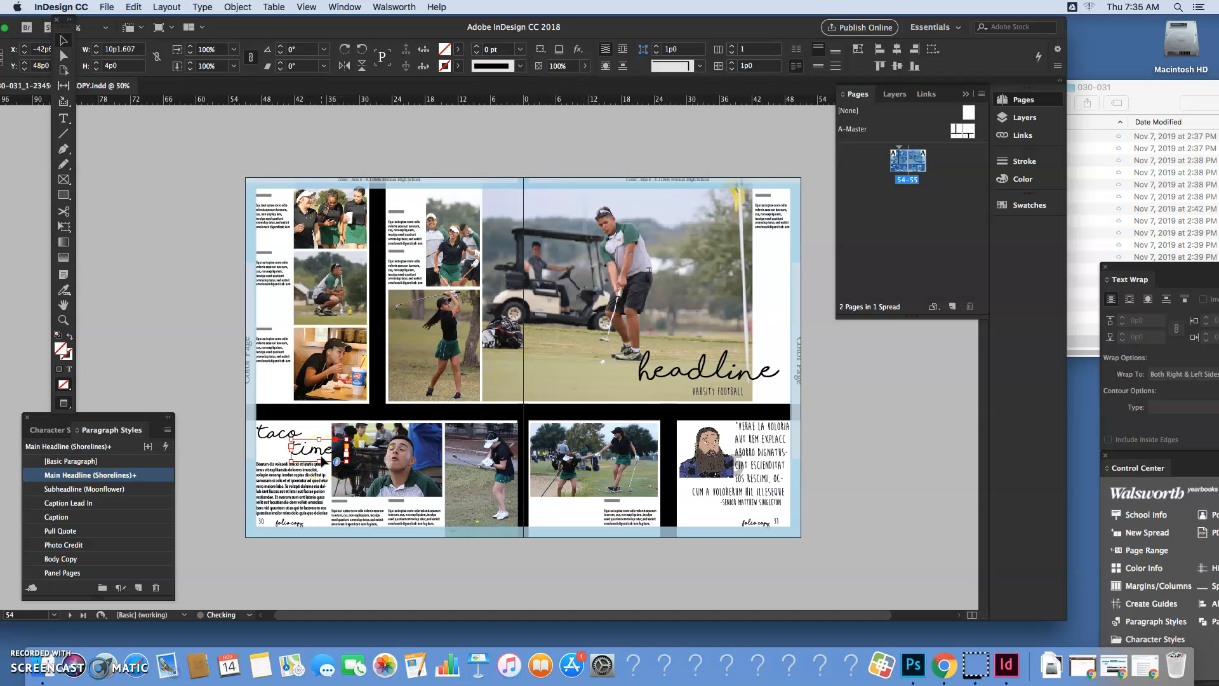
key(Left)
key(Left)
key(Left)
key(Left)
key(Left)
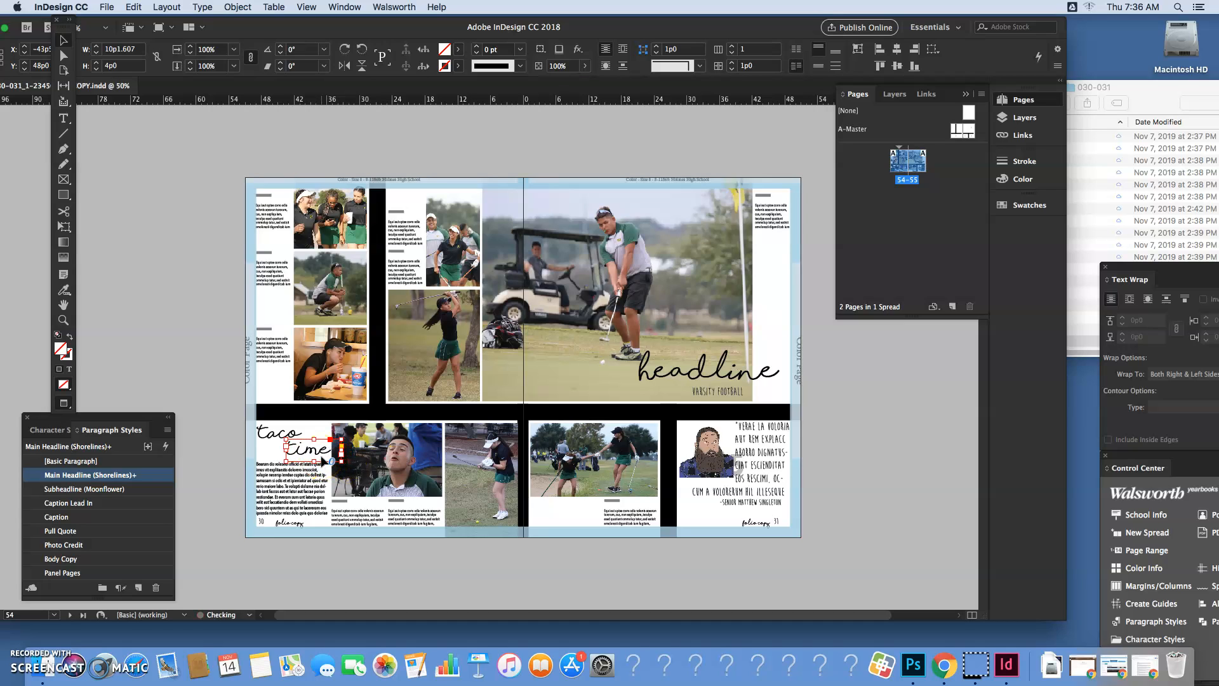
click(206, 523)
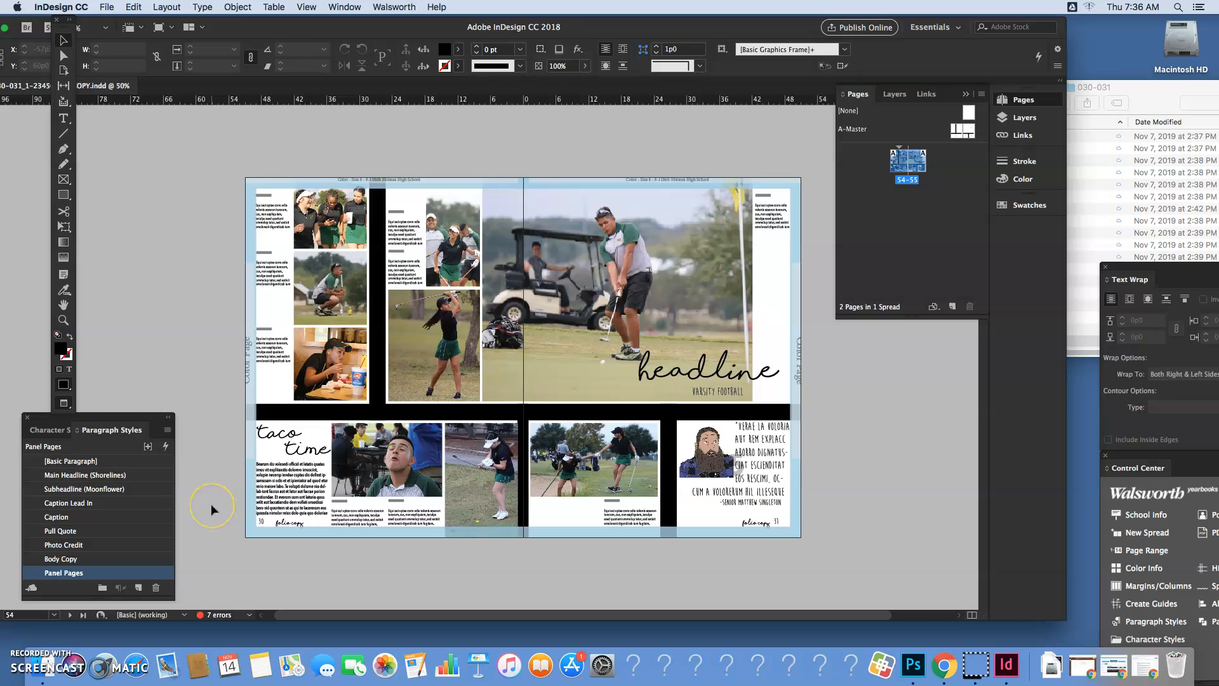
click(275, 278)
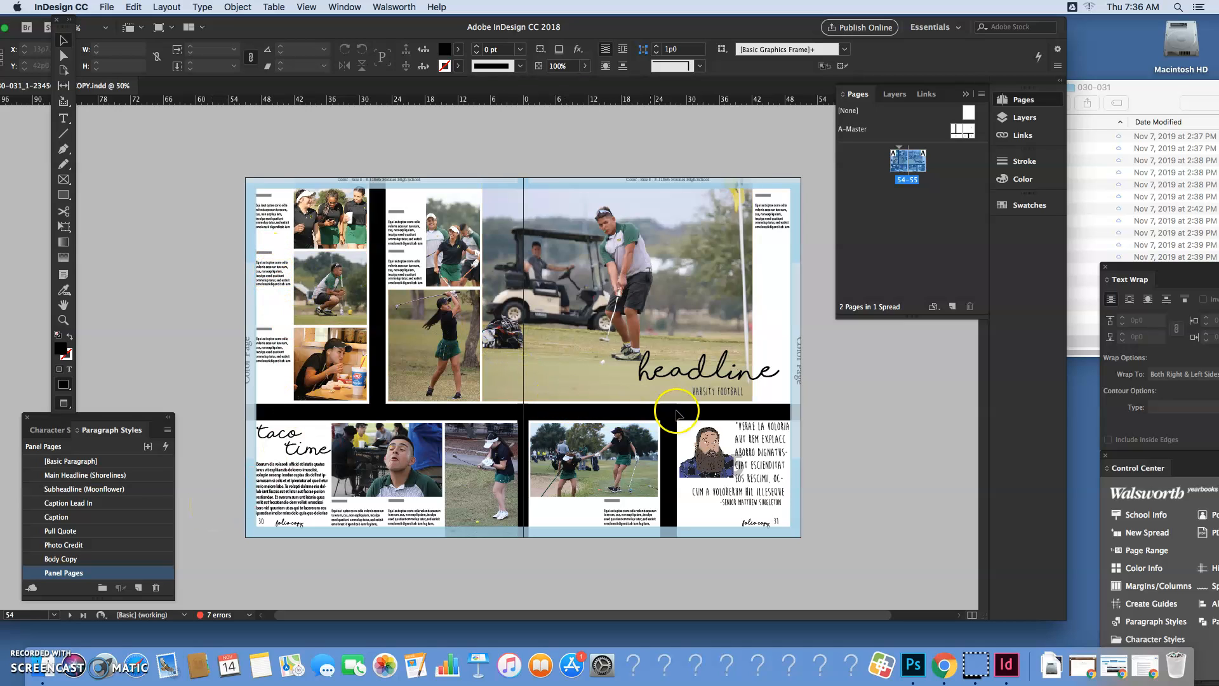